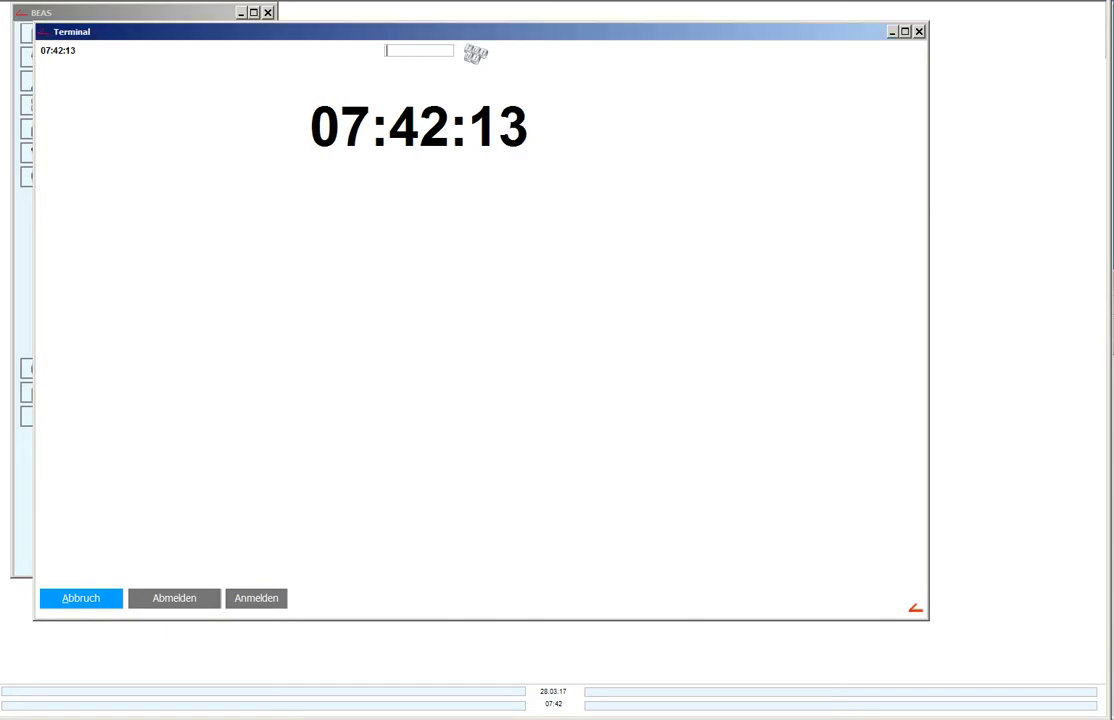
- Sign in at the terminal with the personnel number and password, and open the work order login
type("1")
key("Return")
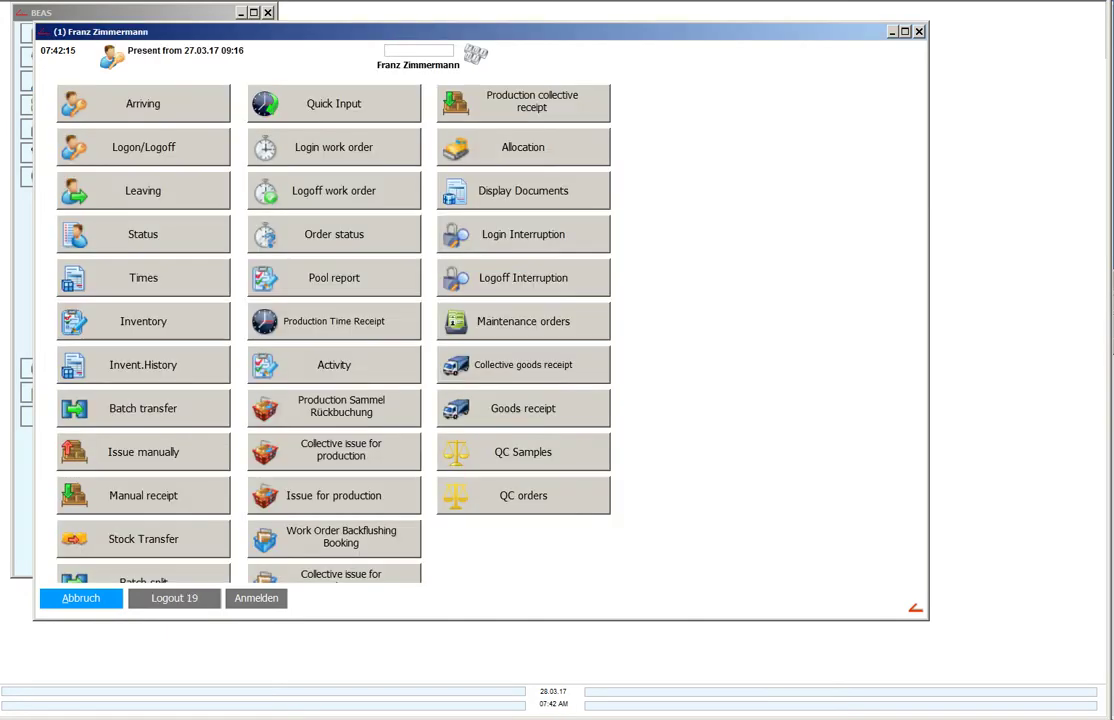
type("*********")
left_click(334, 147)
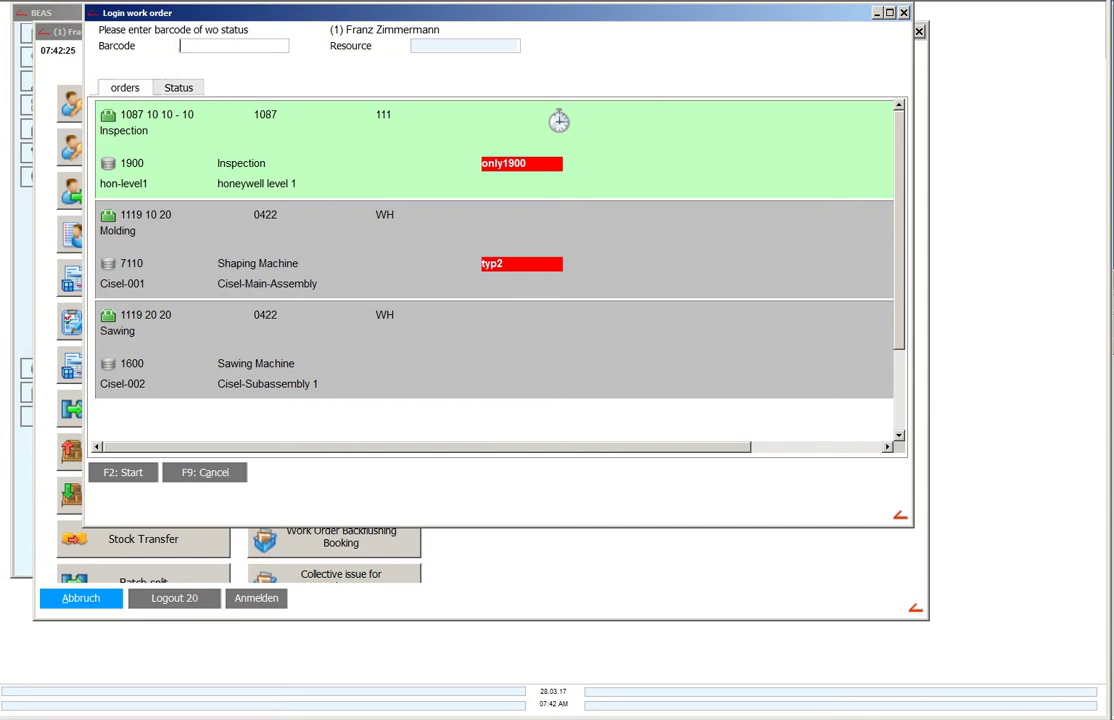
- Open the Column 1 definition of the TotalQty template from the work order login's template administration
left_click(900, 515)
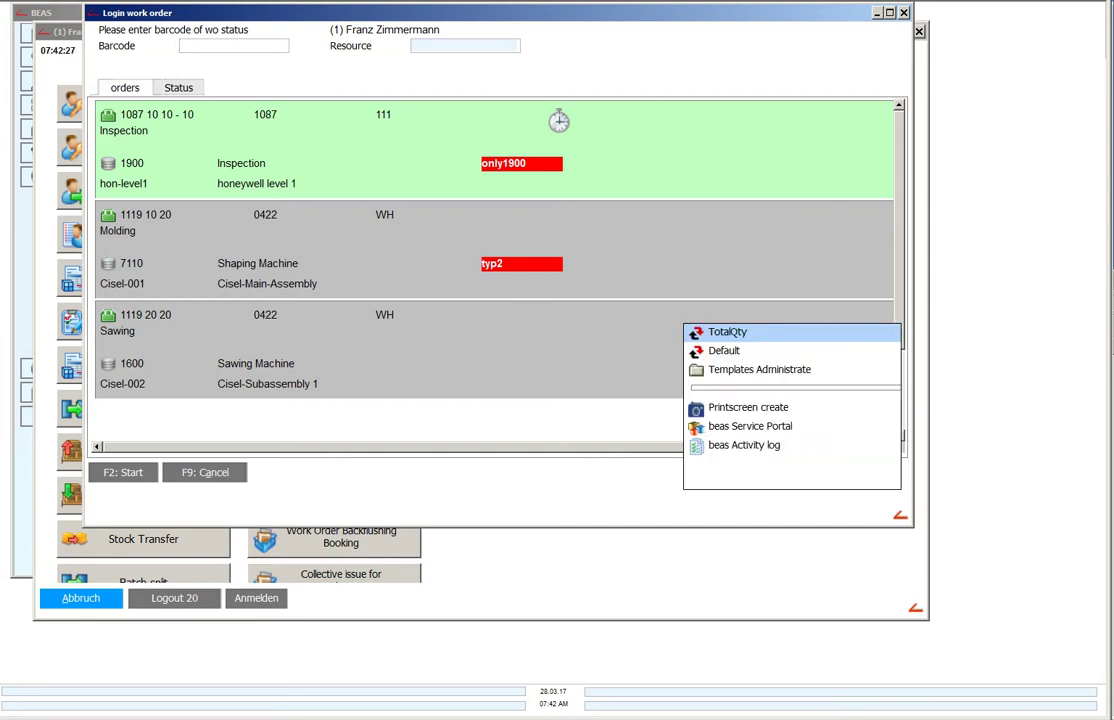
left_click(759, 370)
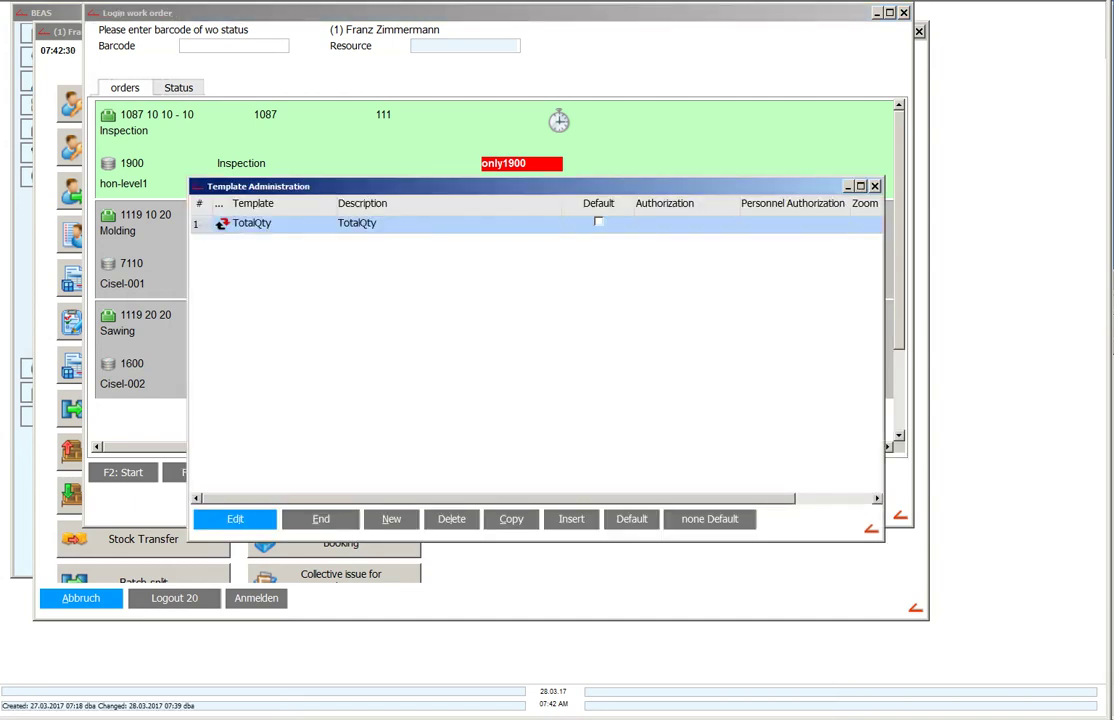
key("Return")
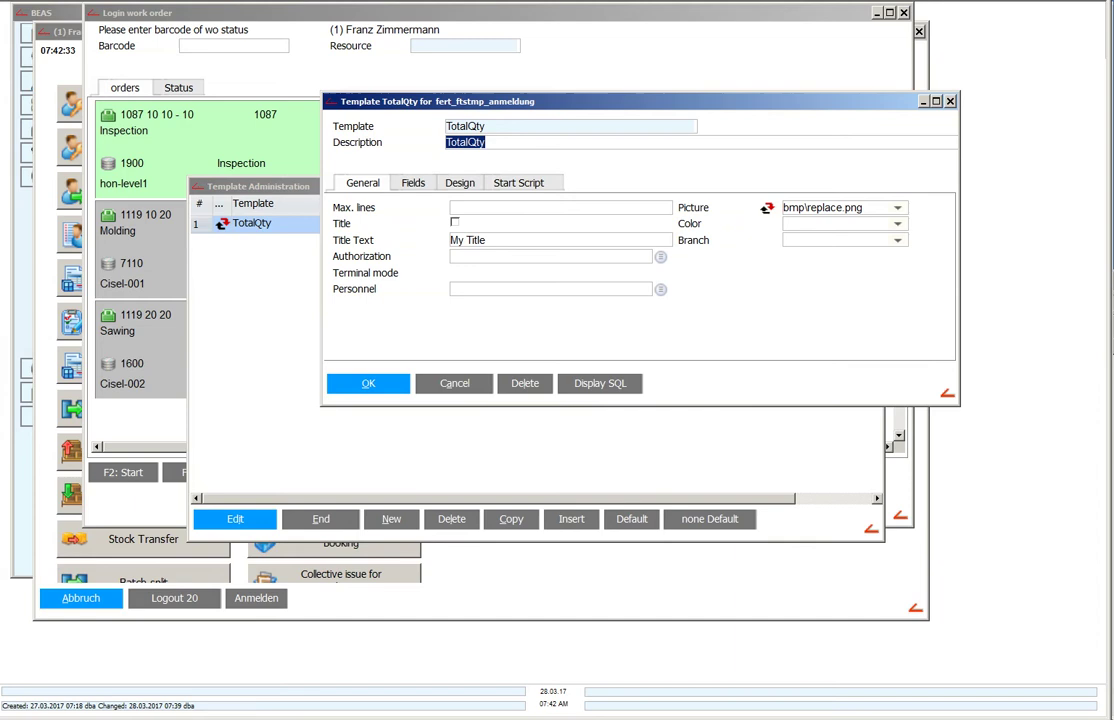
left_click(413, 183)
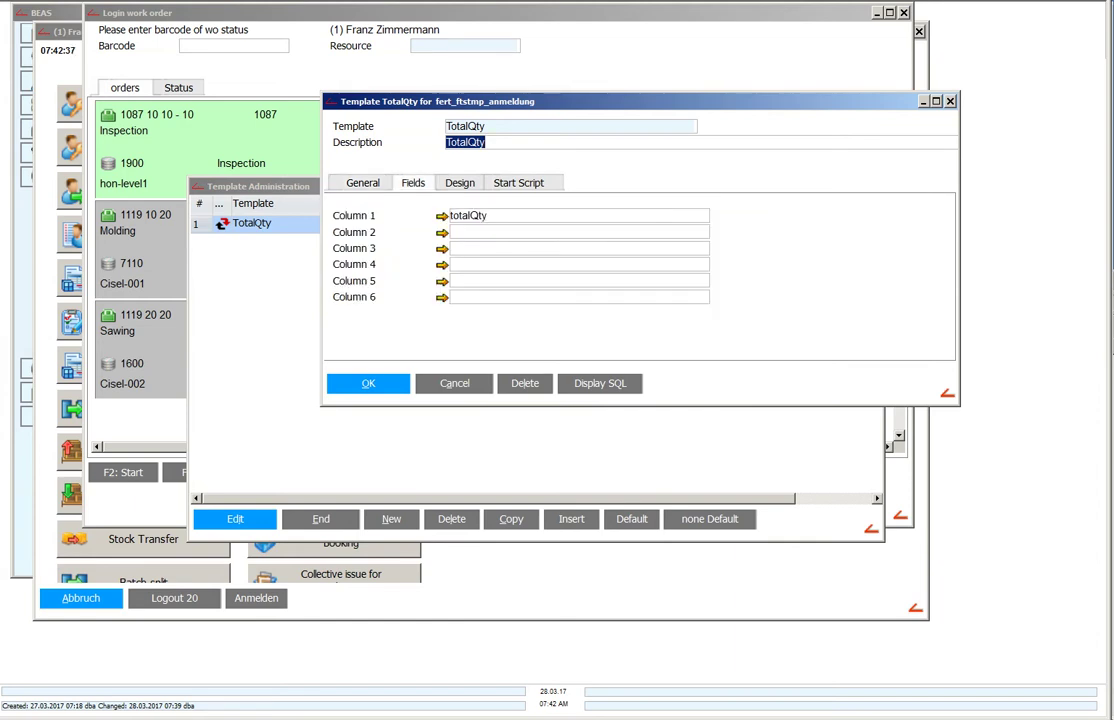
left_click(442, 216)
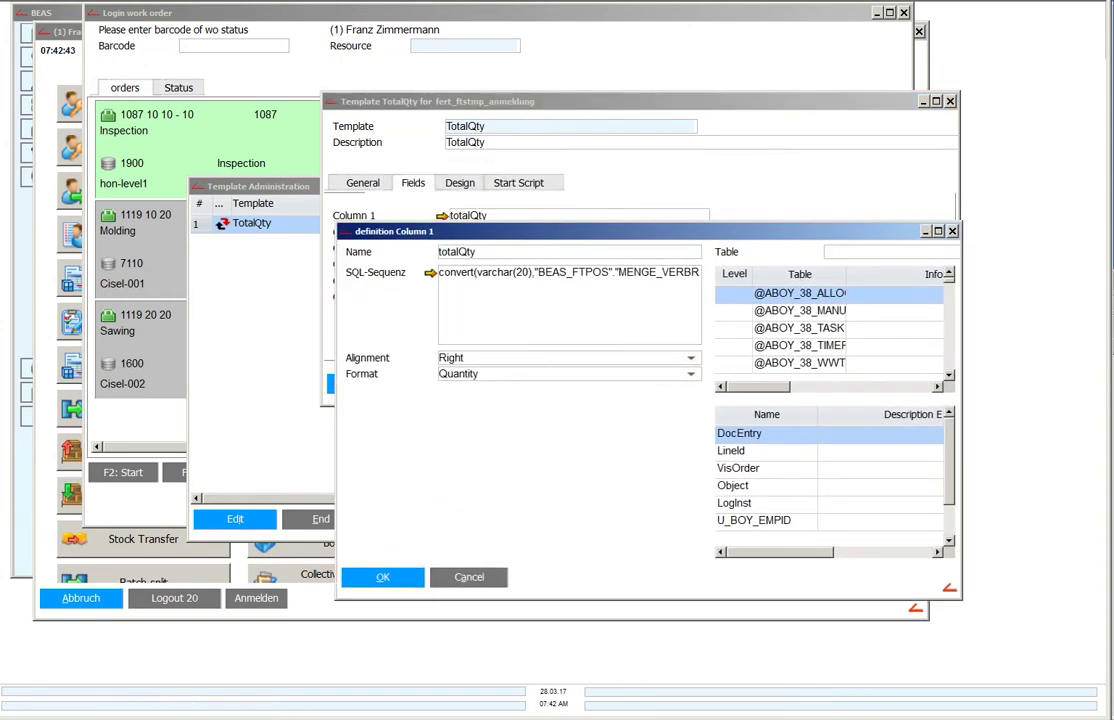
- Examine the SQL sequence, alignment and format of Column 1, and close the template windows
key("Tab")
left_click(533, 272)
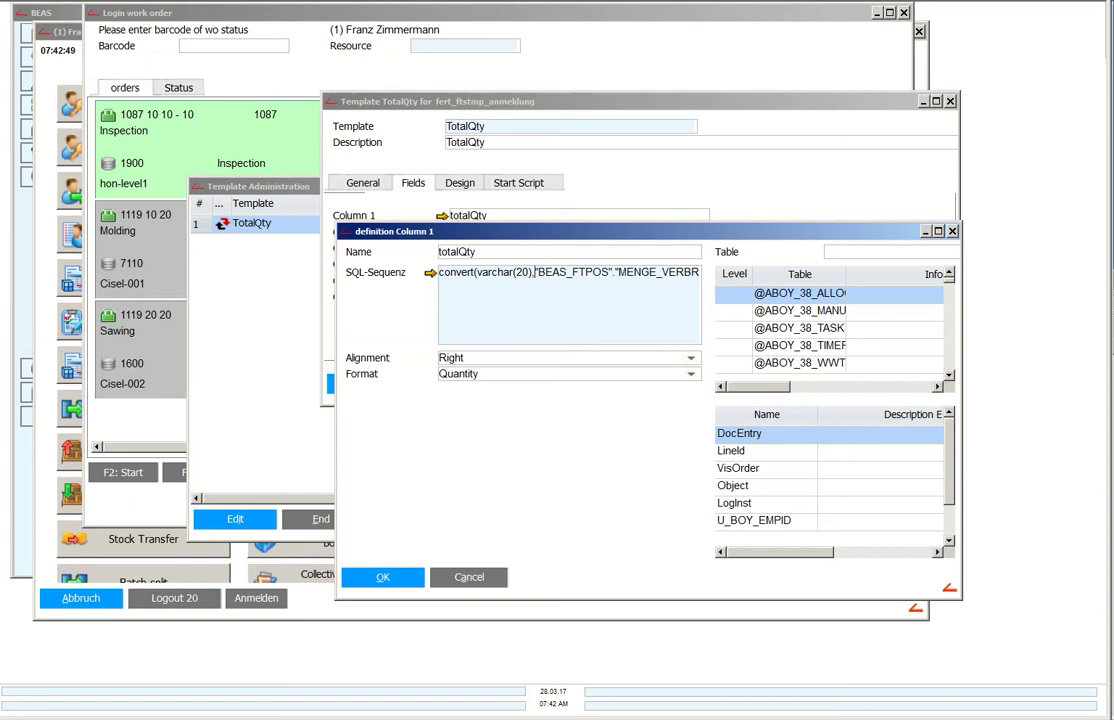
left_click(690, 358)
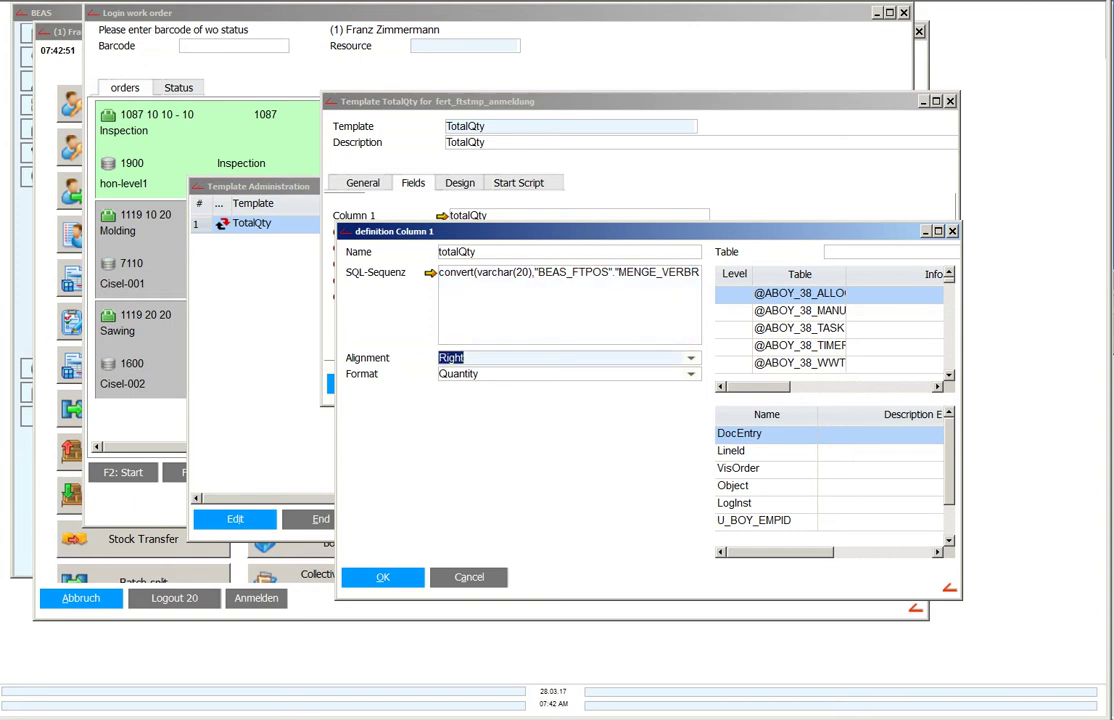
key("Tab")
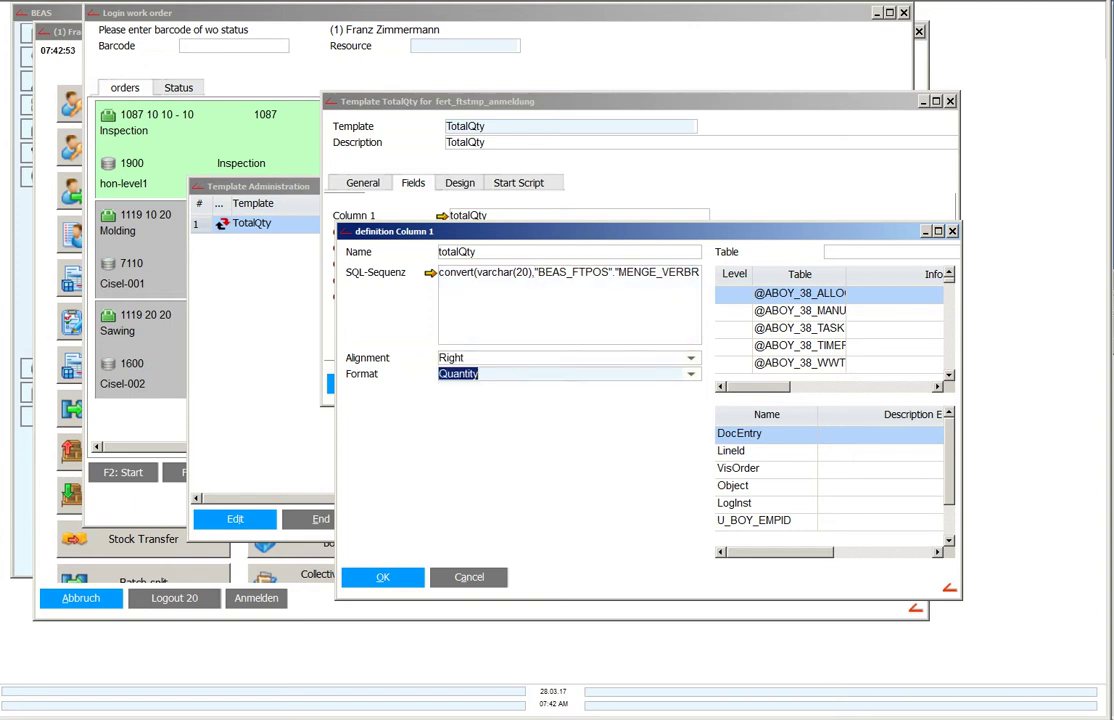
key("Return")
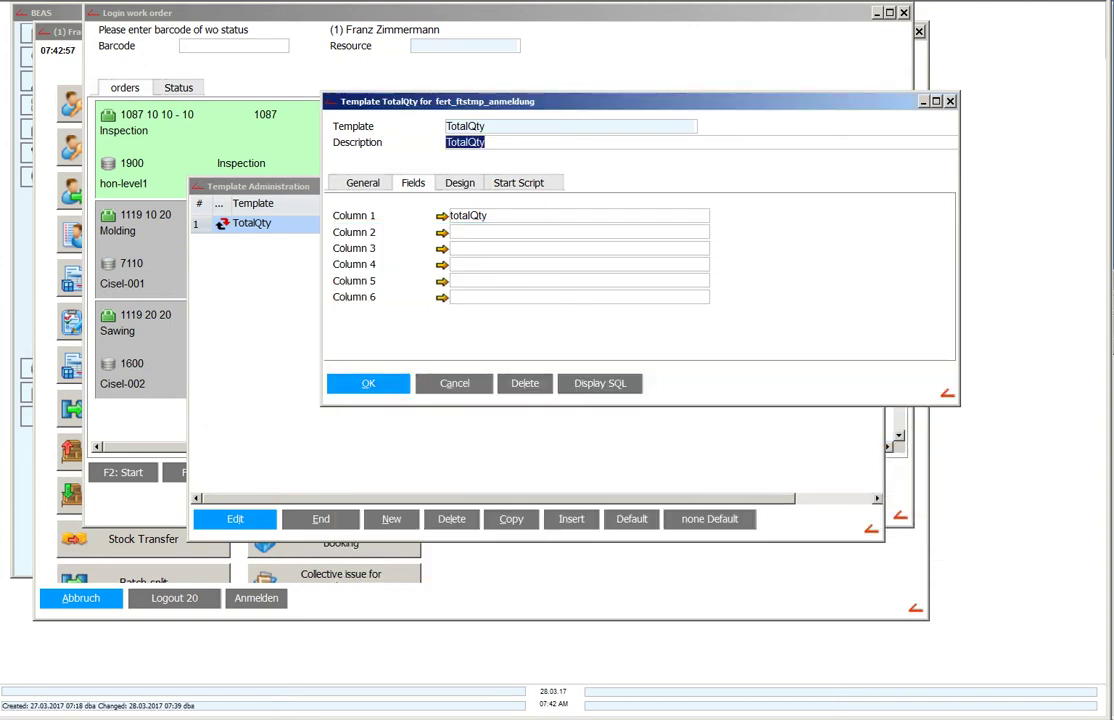
key("Return")
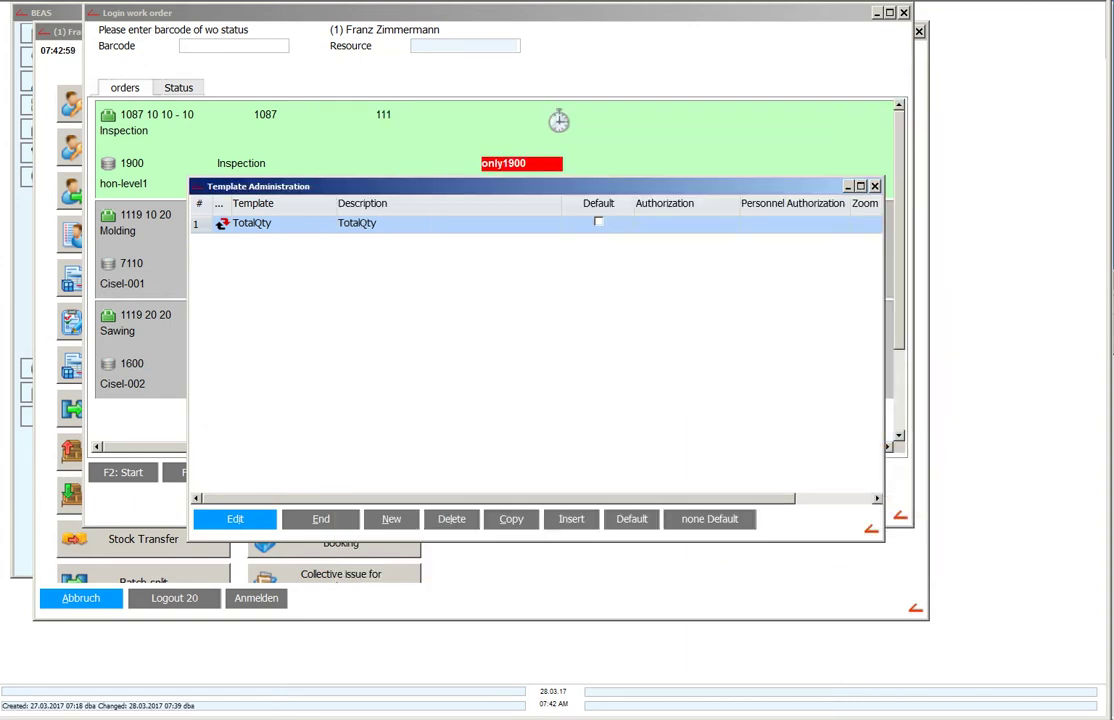
key("Escape")
- Apply the TotalQty template to the order list and try the script dw_3.item.templatefield1.x=1400 on it
left_click(900, 515)
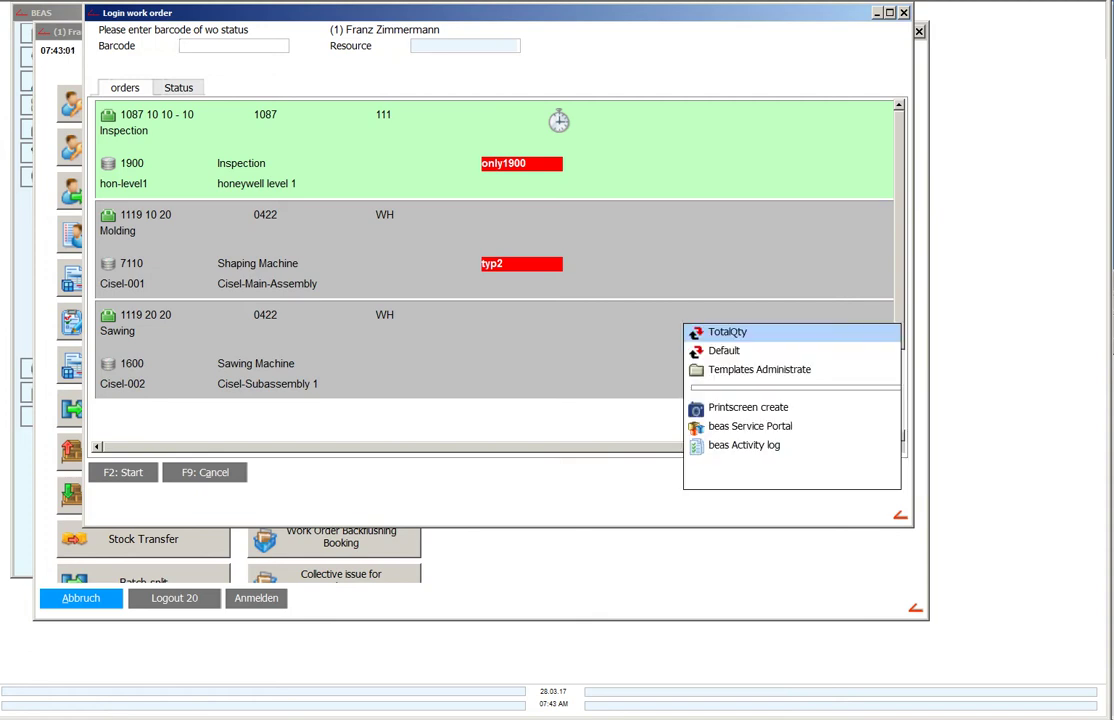
left_click(727, 331)
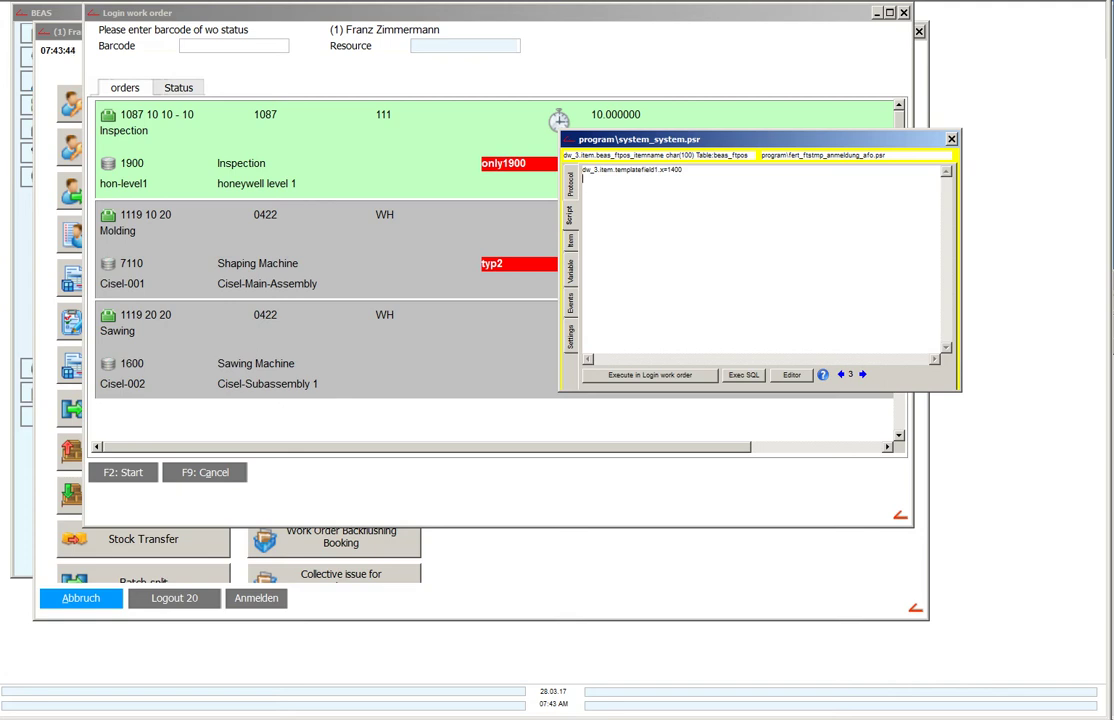
key("shift+End")
key("Down")
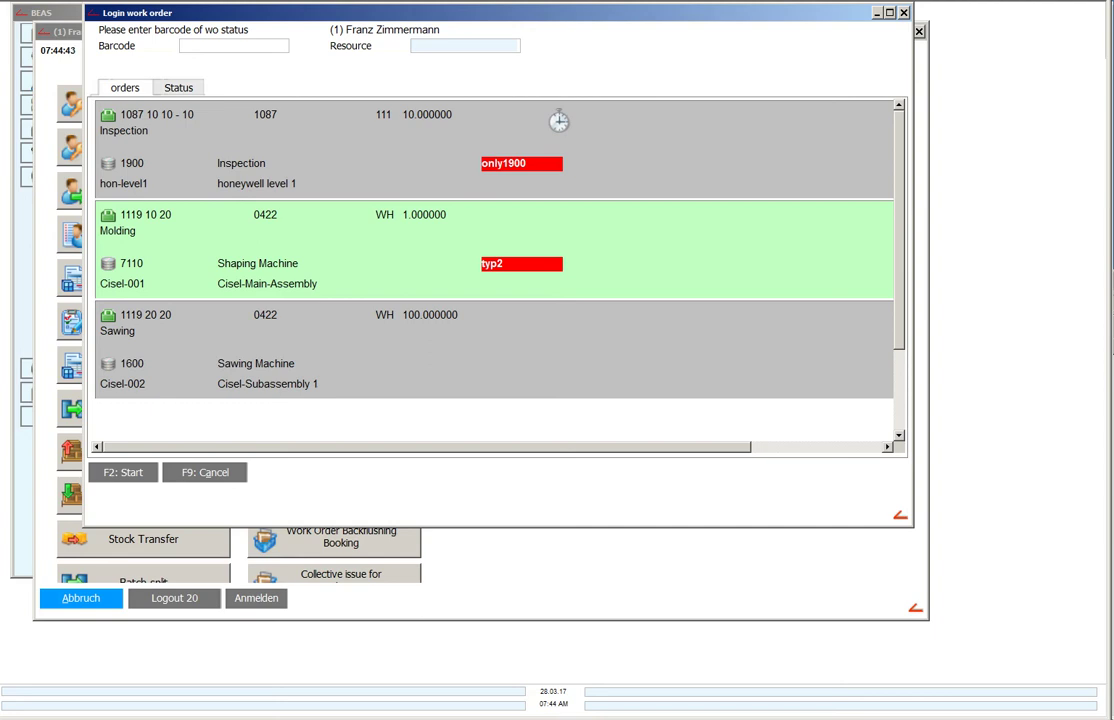
- Reduce the TotalQty template's start script to dw_3.item.templatefield1.x=1400, without the resource_sql event, and save the template
left_click(900, 515)
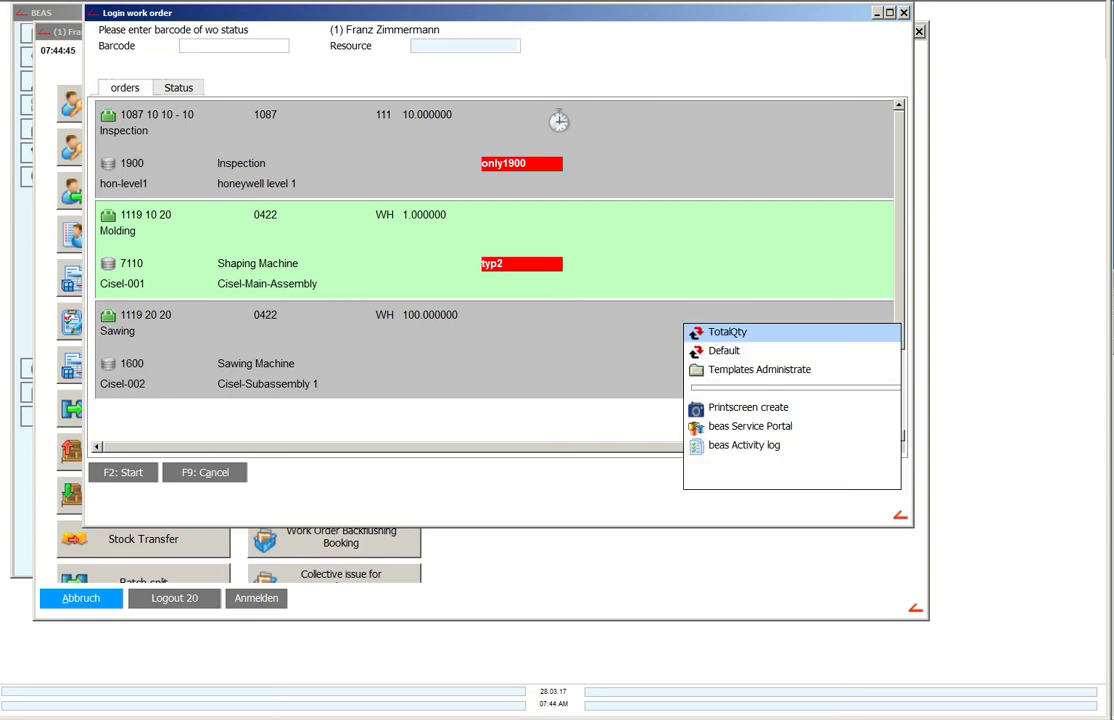
left_click(759, 369)
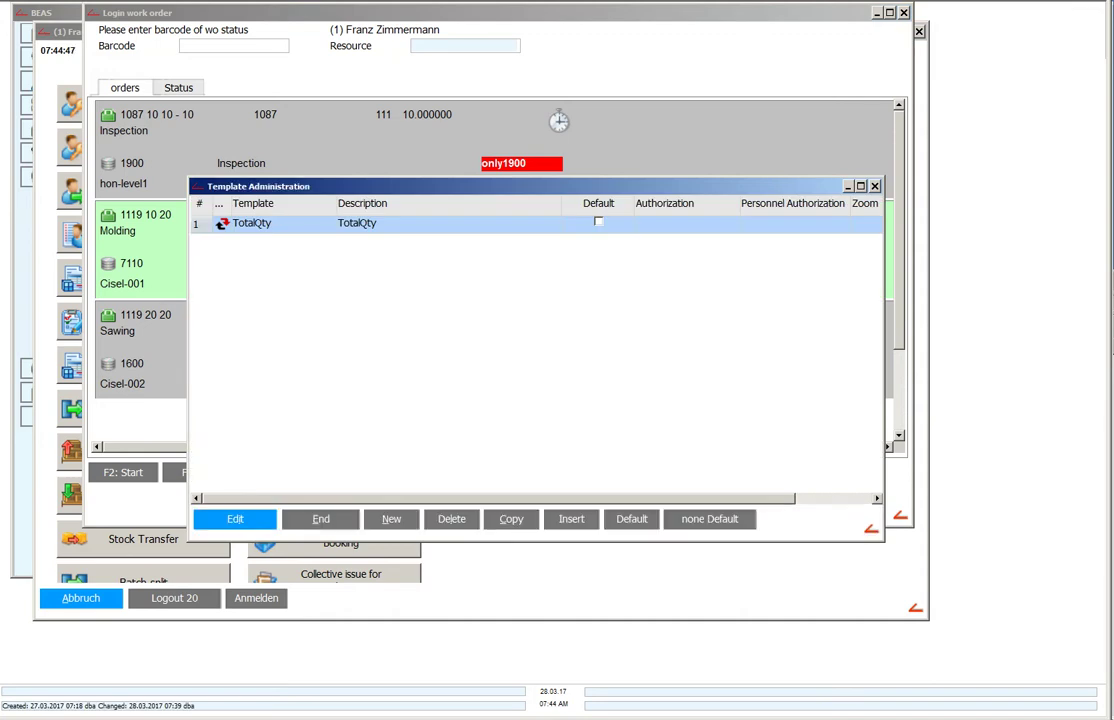
left_click(235, 519)
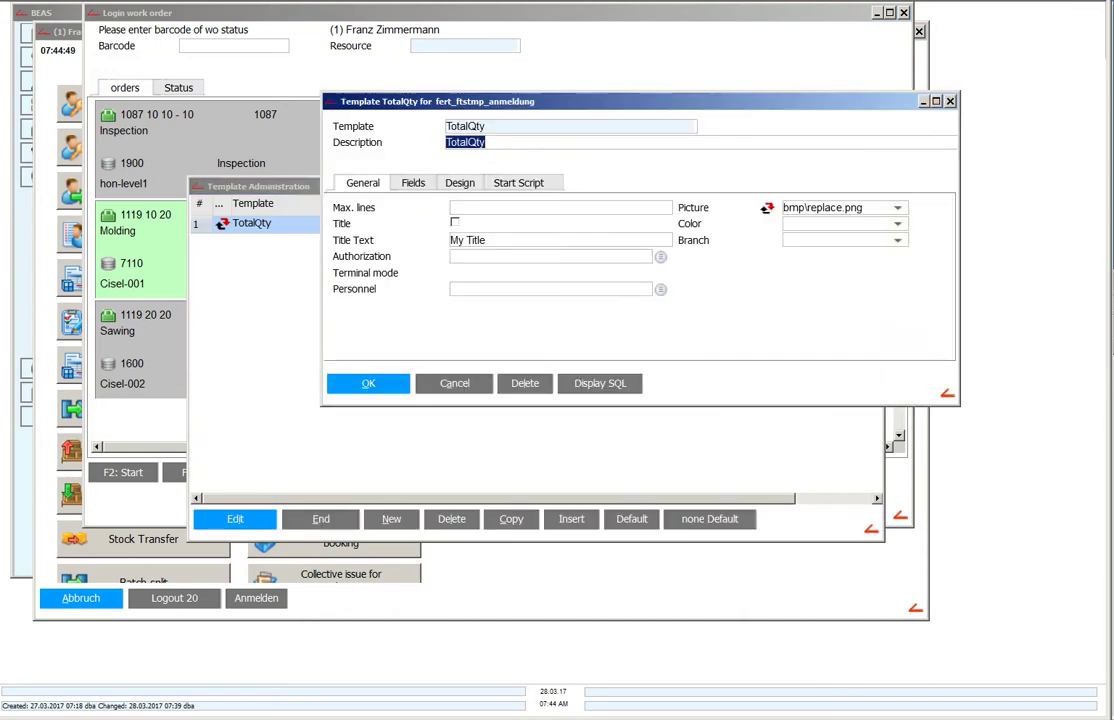
left_click(518, 183)
left_click(500, 240)
type("dw_3.item.templatefield1.x=1400  windowevent resource_sql tools=globalreplace=ls_sql=space(50) as templatefield1=('Hello') end event")
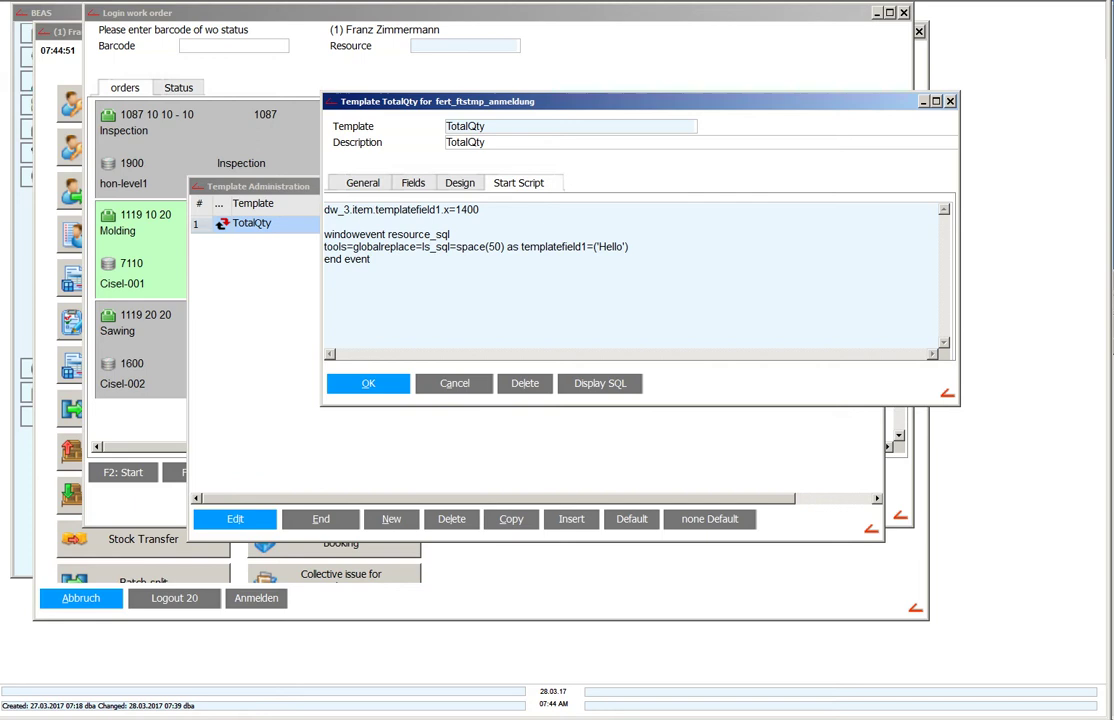
key("shift+Up")
key("shift+Up")
key("shift+Up")
key("shift+Up")
key("Delete")
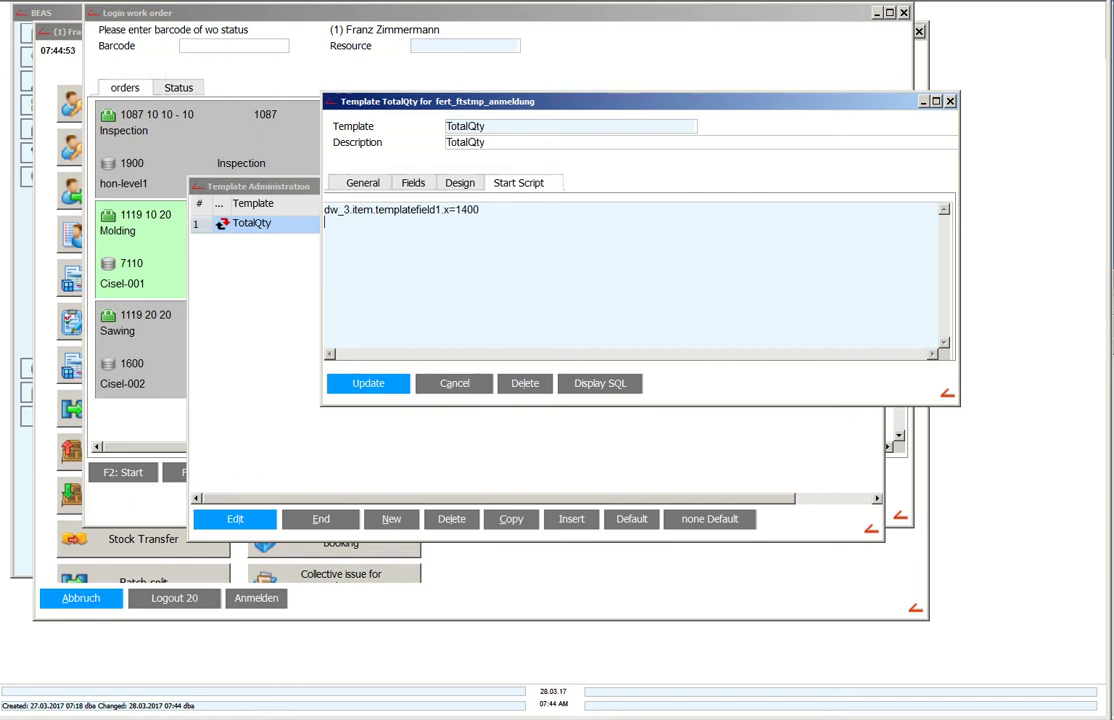
left_click(368, 384)
left_click(368, 384)
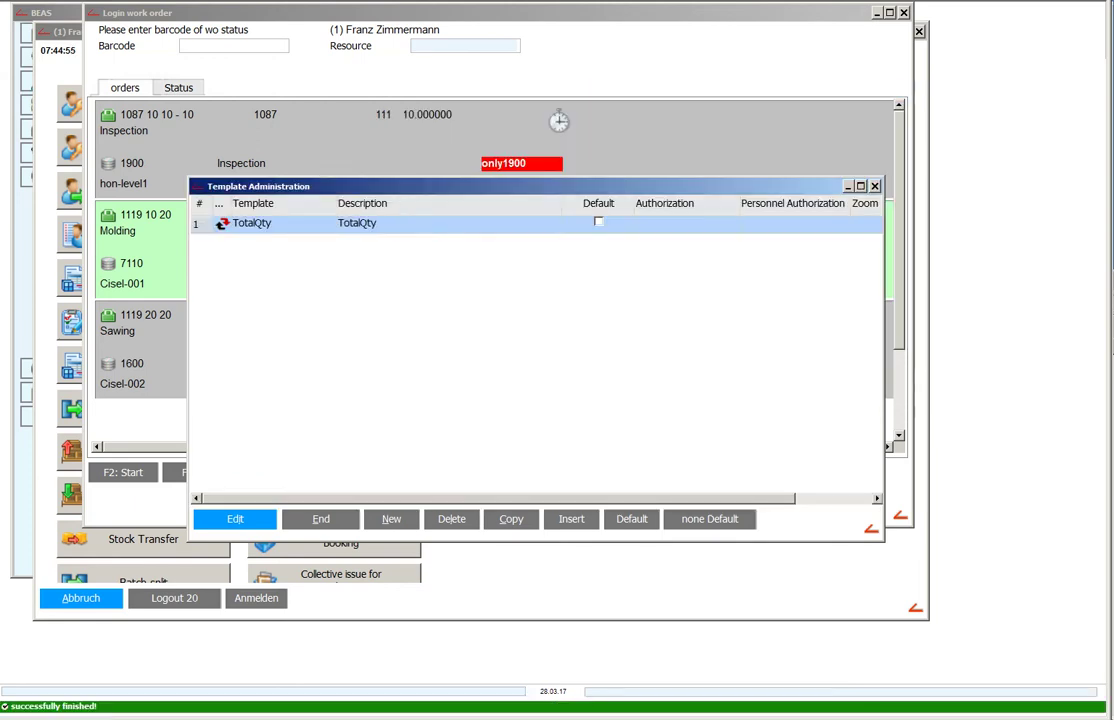
- Close the template administration and reopen the work order login to reload the order list
key("Escape")
key("Escape")
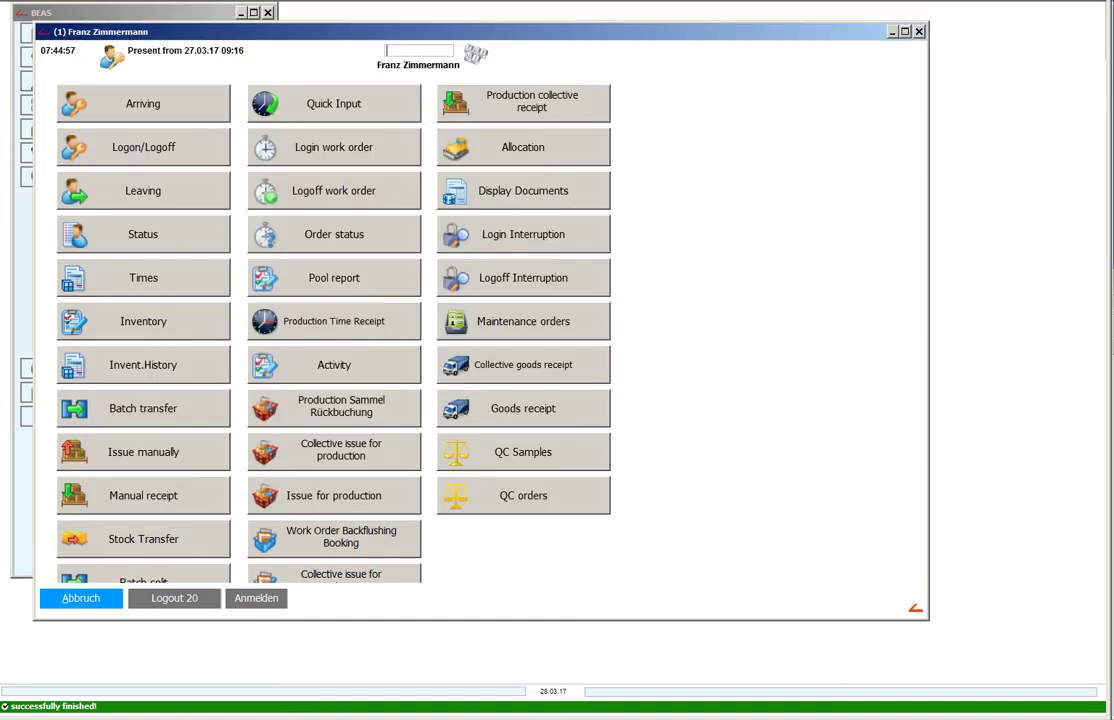
left_click(334, 147)
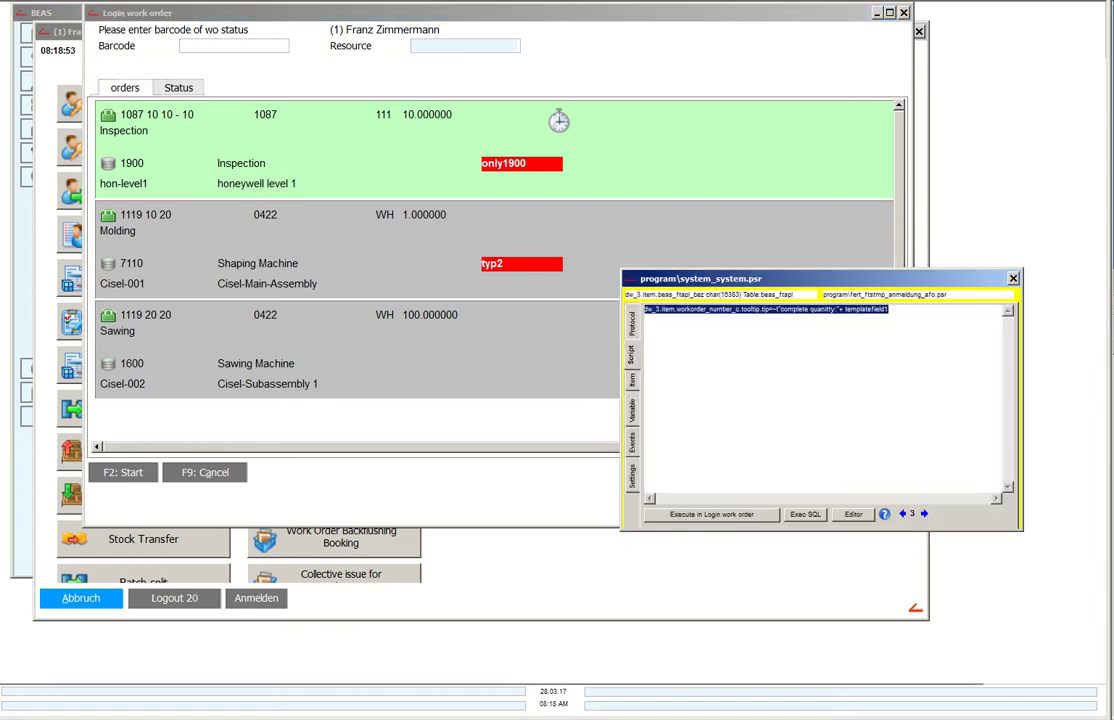
- Check the first order number's tooltip and compare it with the tooltip script on the Template slide
mouse_move(122, 114)
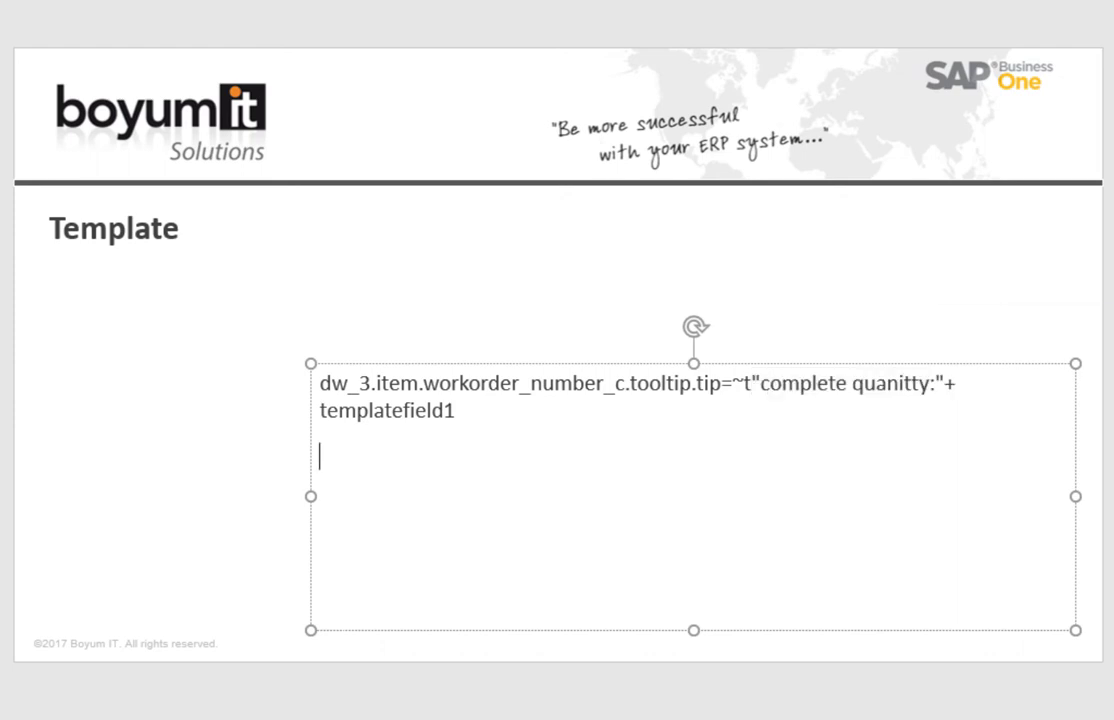
left_click_drag(456, 411, 320, 411)
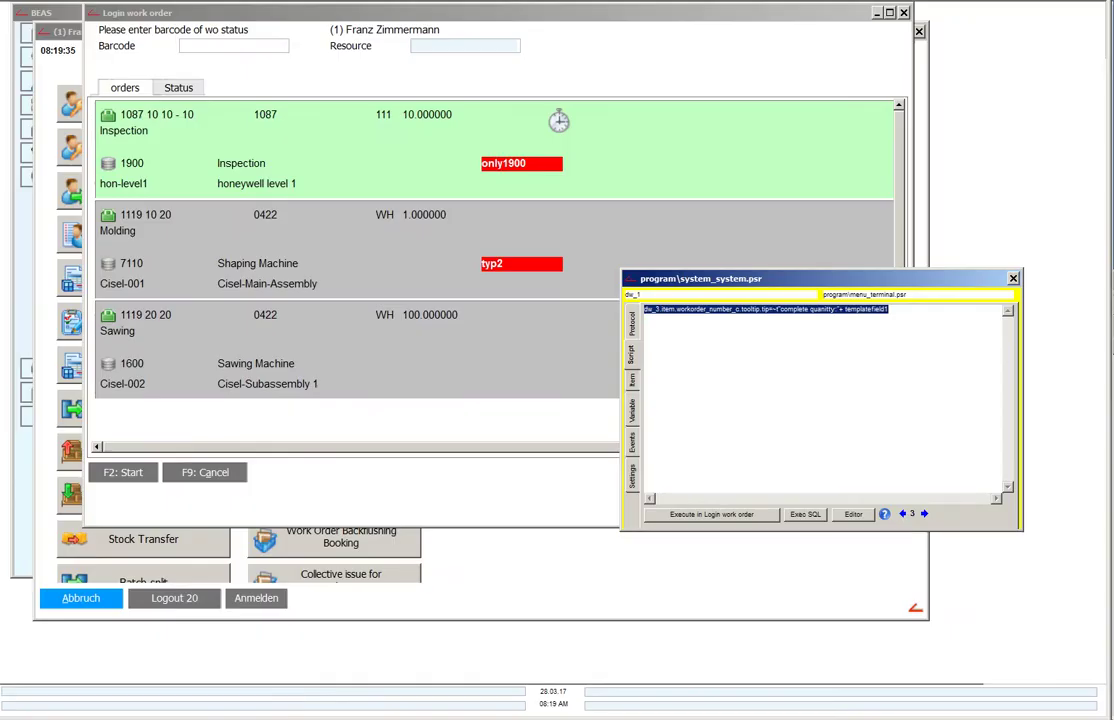
mouse_move(174, 119)
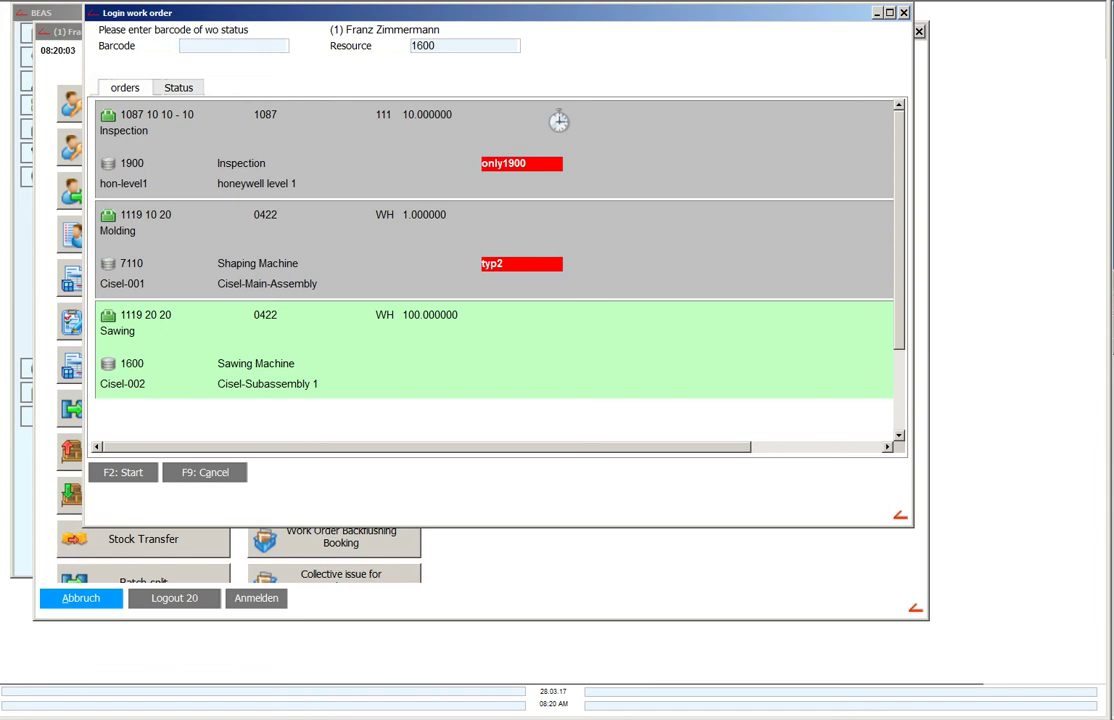
- Enter barcode 3002238 to open the resource selection for the Sawing operation
type("0002339")
key("Return")
type("0002339")
key("Return")
type("3002238")
key("Return")
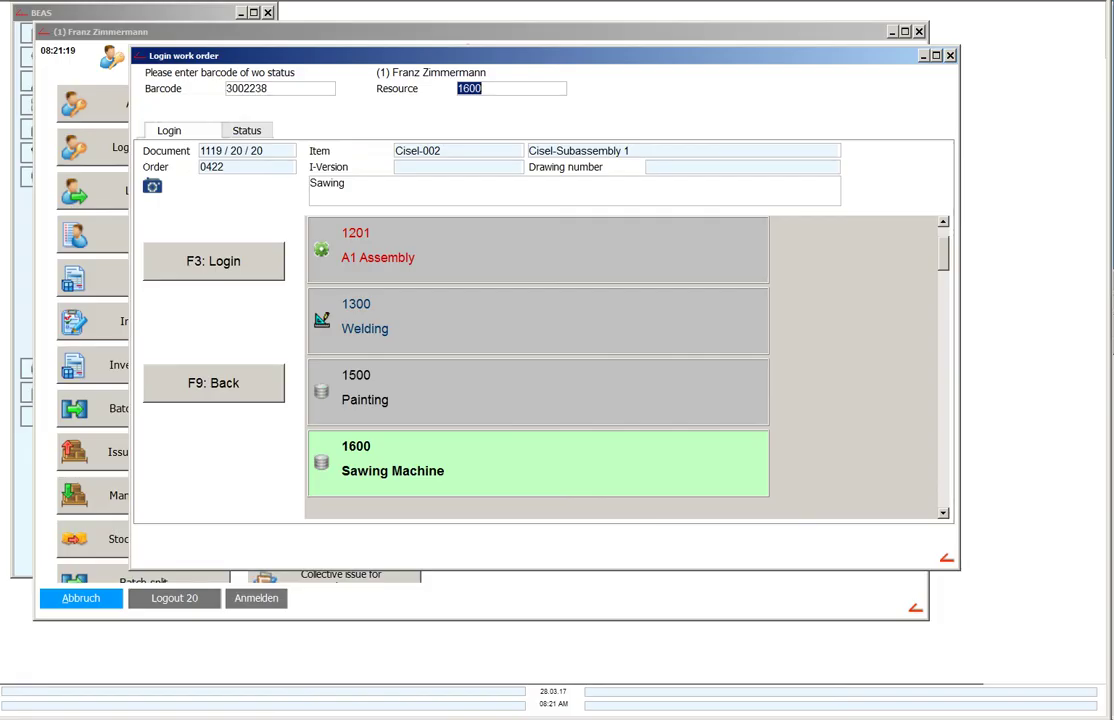
- Insert the resource_sql event that sets templatefield1 to 'Hello' in the script window, delete the tooltip line and execute the script
key("ctrl+F12")
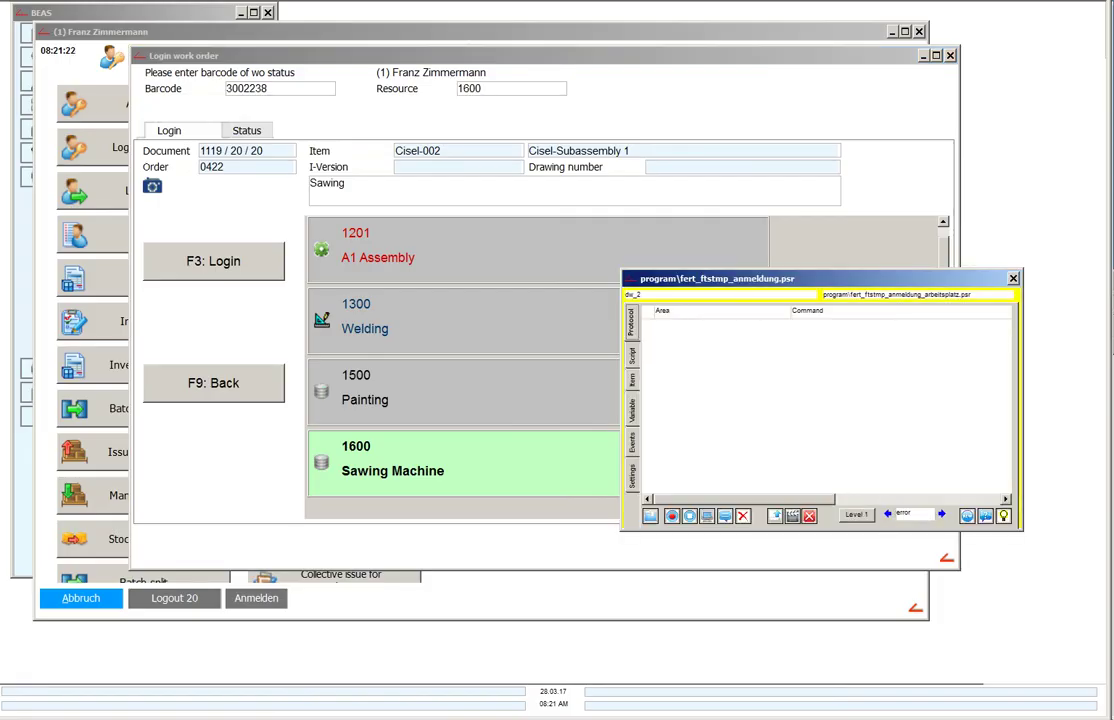
left_click(632, 355)
left_click(660, 318)
key("ctrl+v")
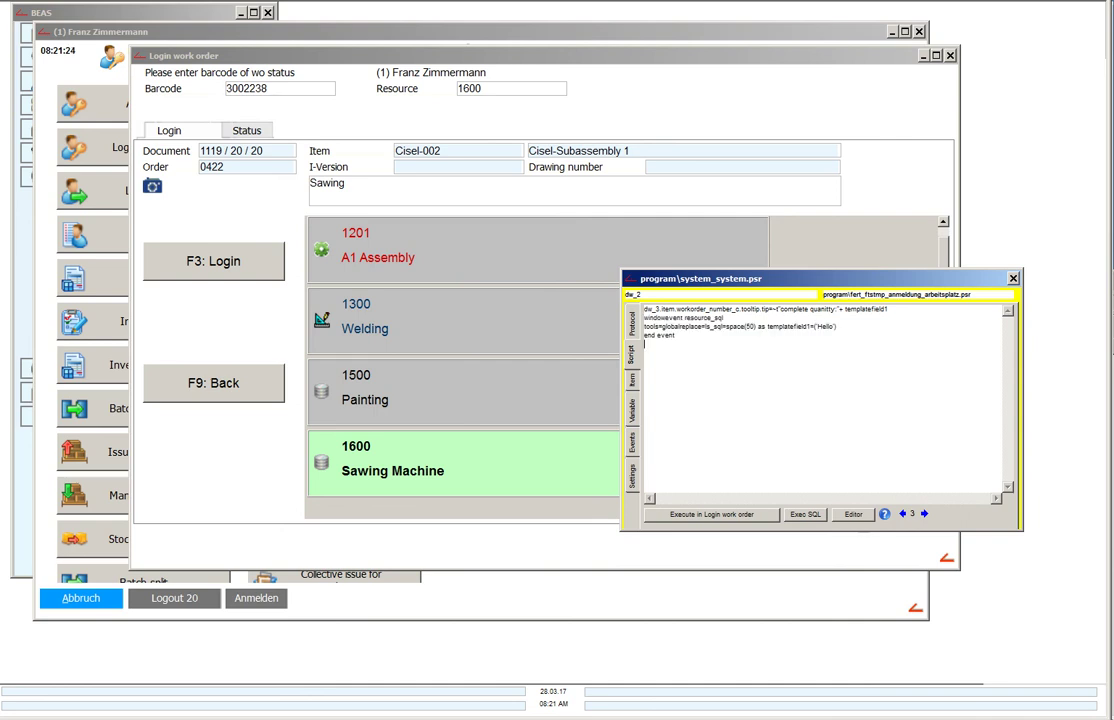
key("shift+End")
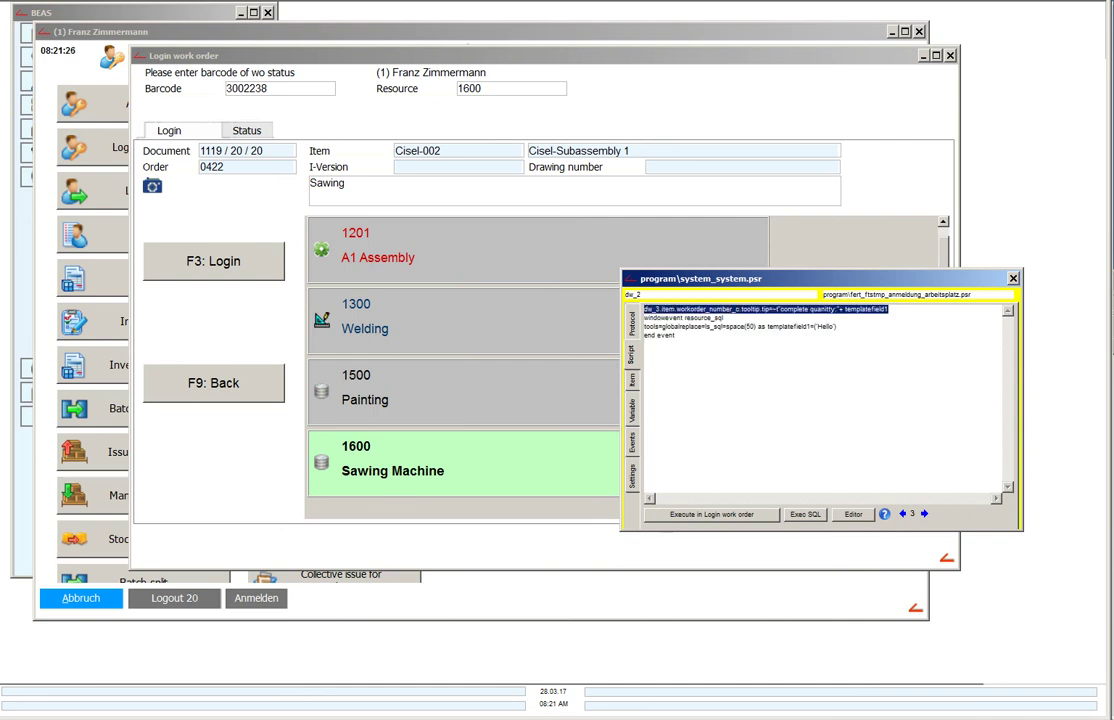
key("Delete")
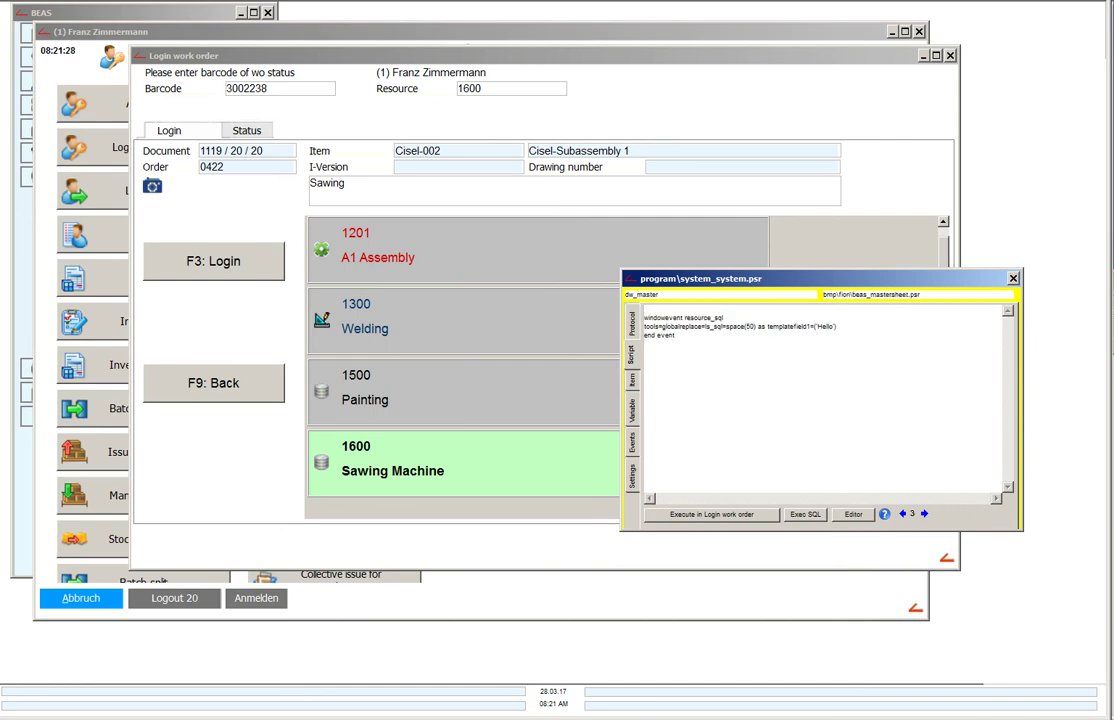
left_click(711, 515)
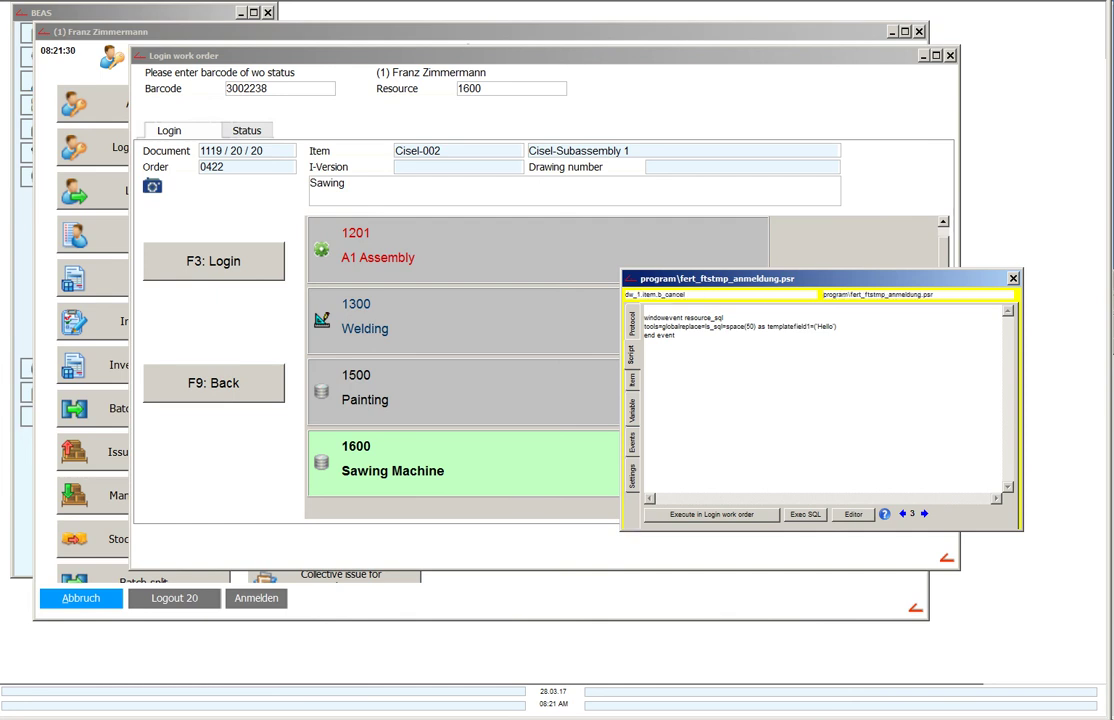
- Return to the order list, reopen the Sawing order's resource selection and move the script window off the resource list
left_click(214, 383)
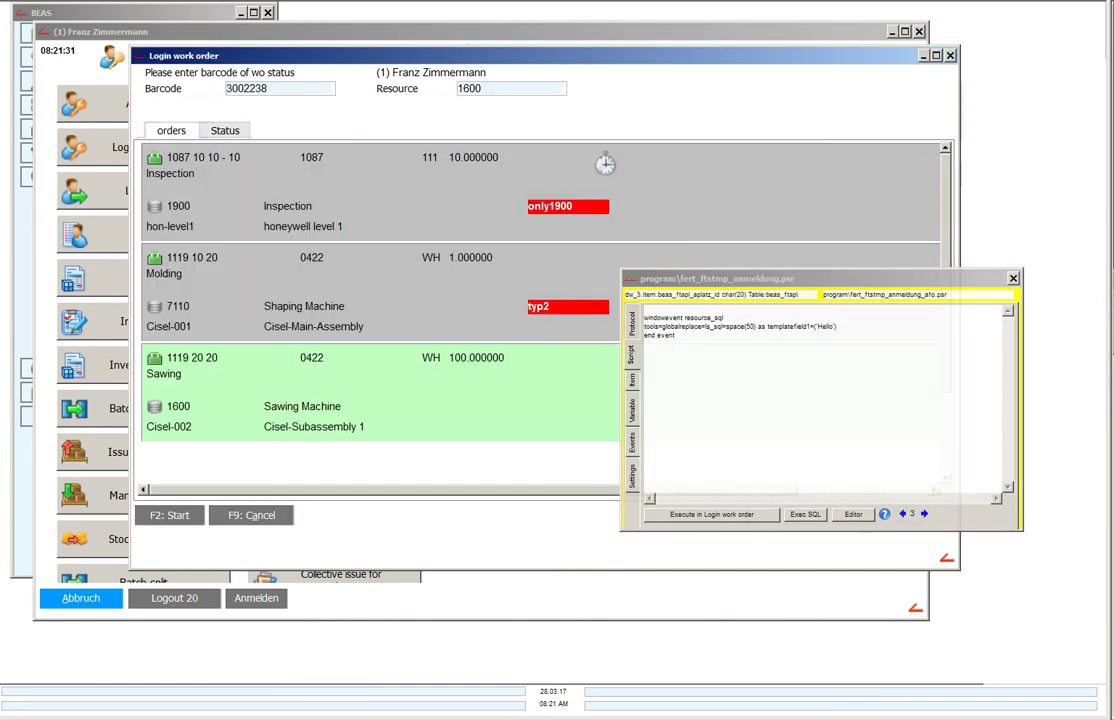
left_click(205, 404)
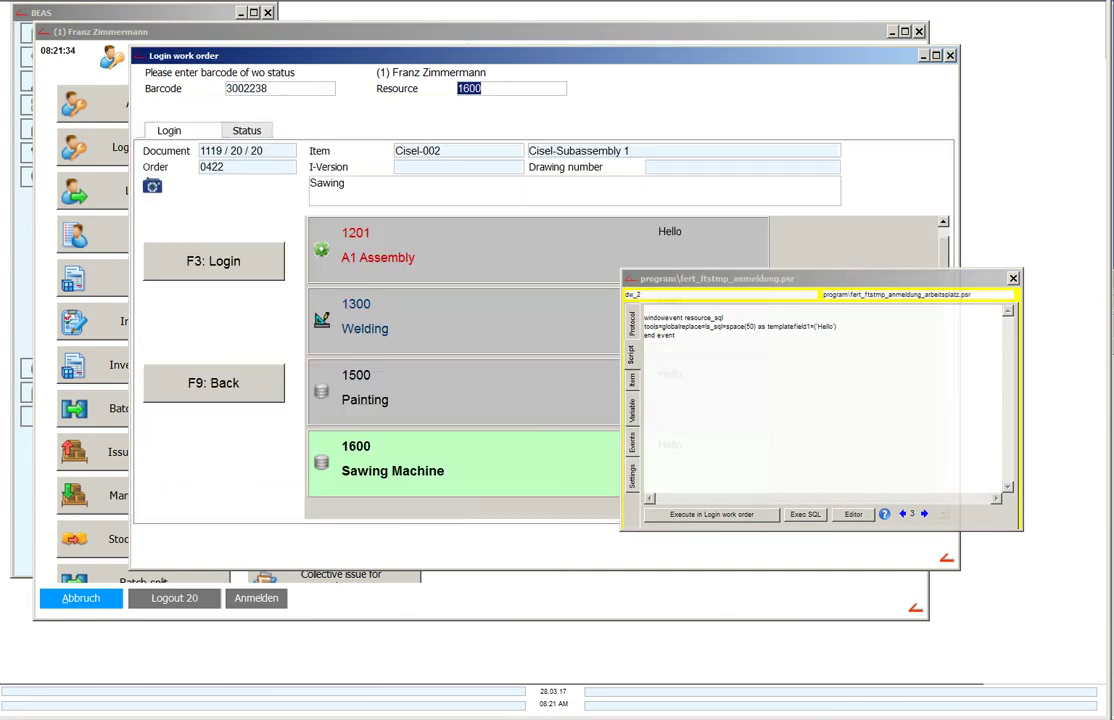
left_click_drag(720, 279, 766, 409)
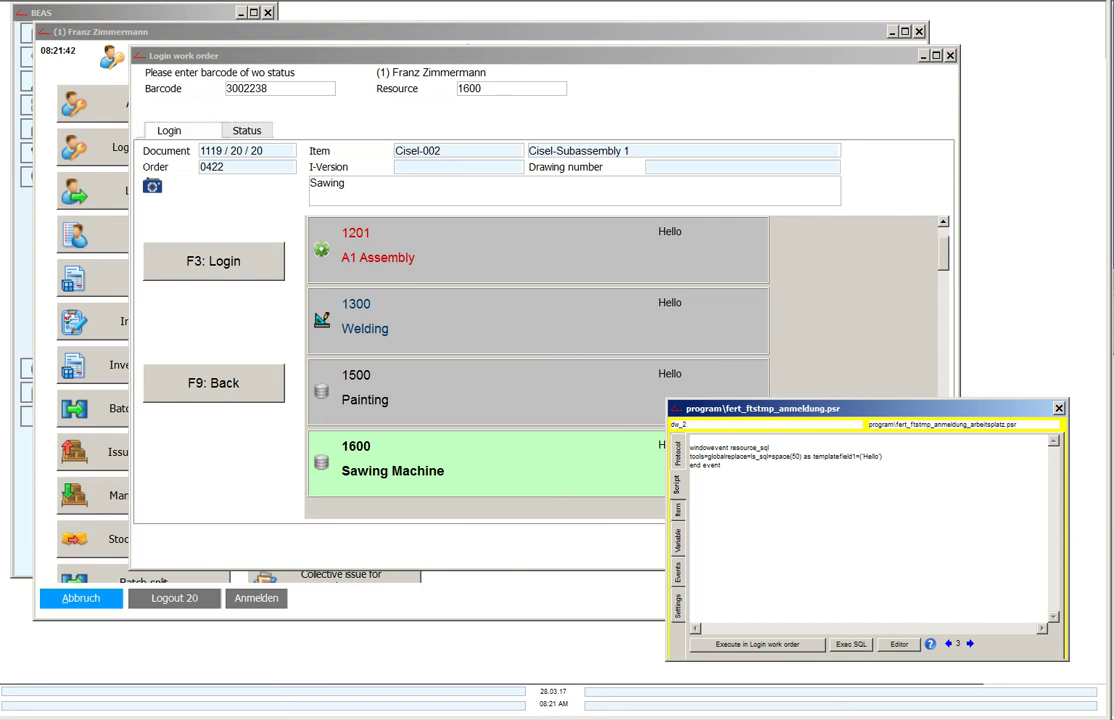
- Put away the script window and open the template administration for the work order login
left_click(485, 88)
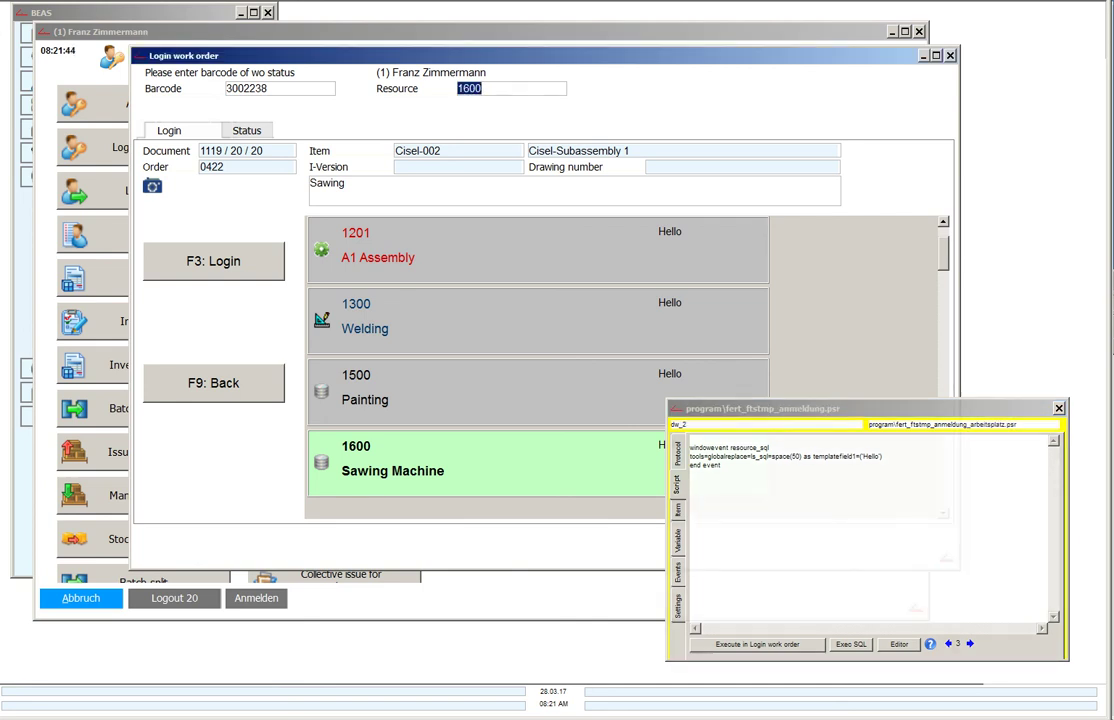
left_click_drag(850, 408, 285, 238)
left_click(485, 88)
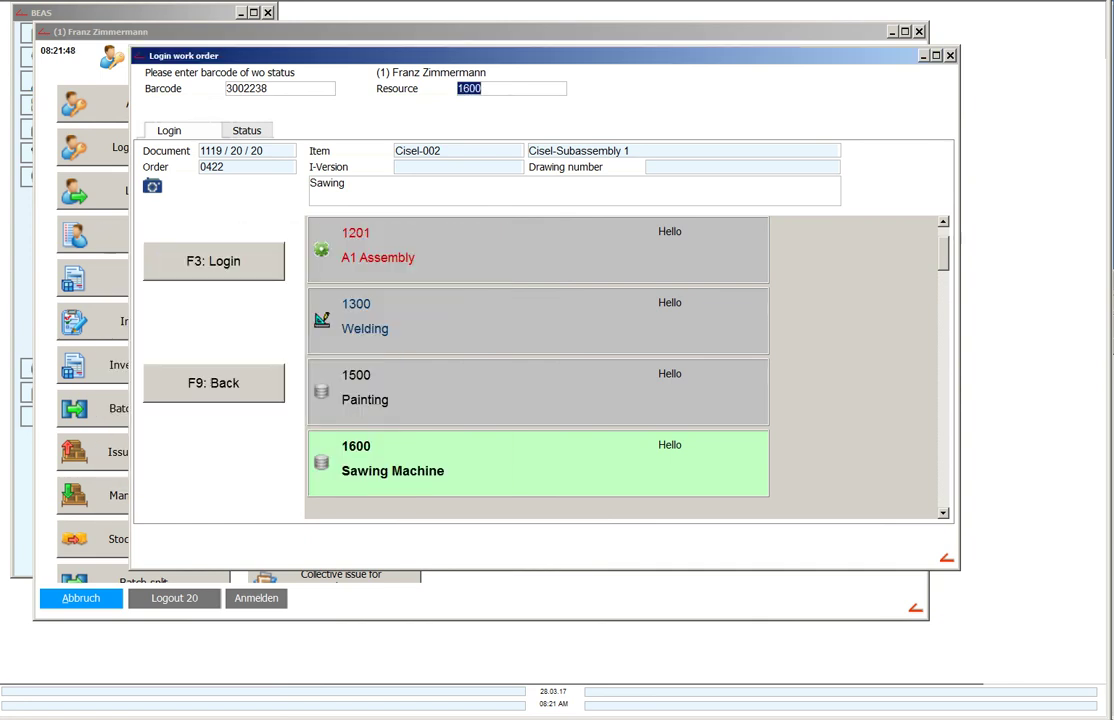
right_click(731, 368)
left_click(805, 412)
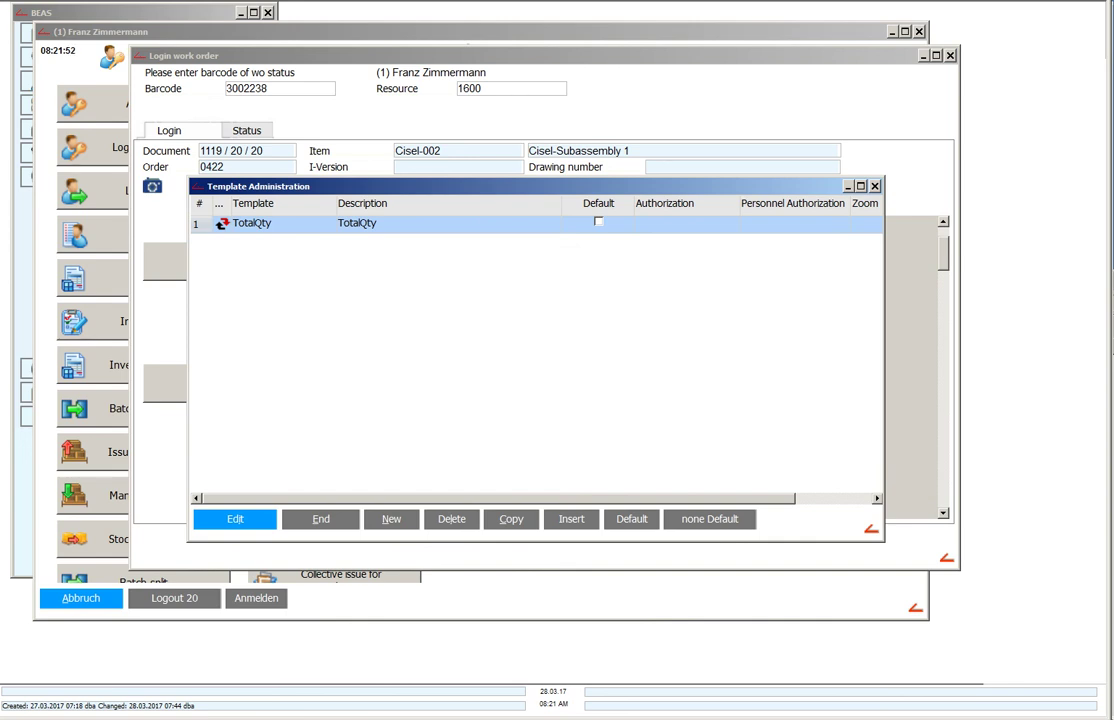
- Add the resource_sql event that sets templatefield1 to 'Hello' below the existing line in the TotalQty template's start script, and save the template
key("Return")
left_click(519, 183)
left_click(500, 212)
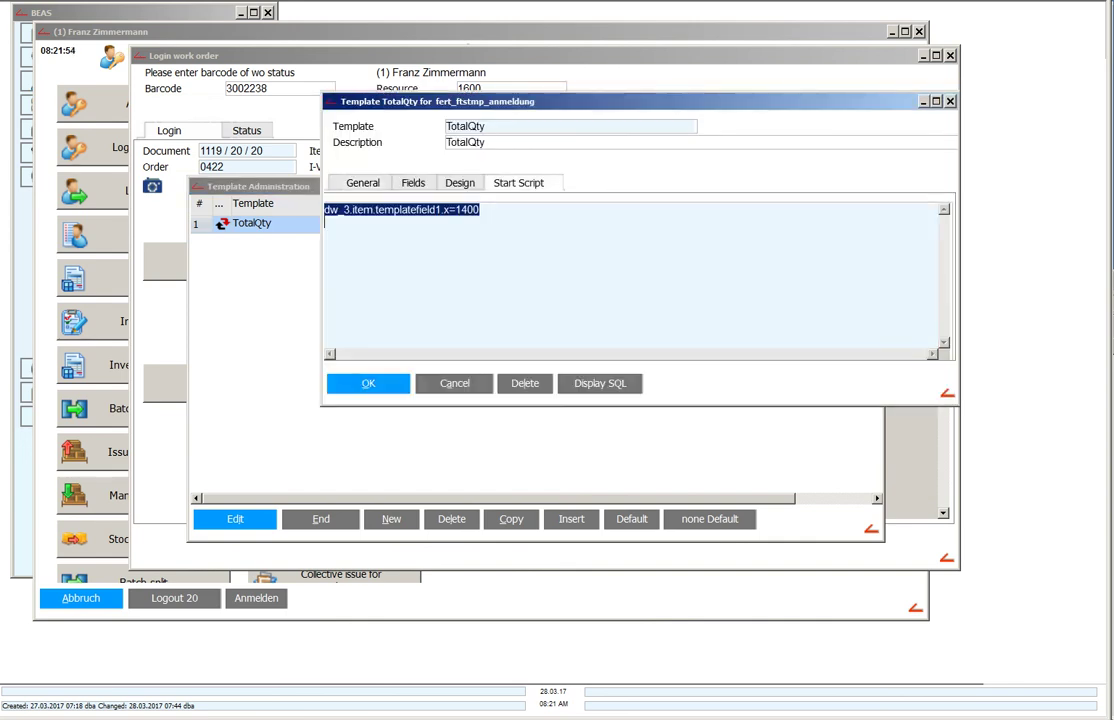
left_click(500, 212)
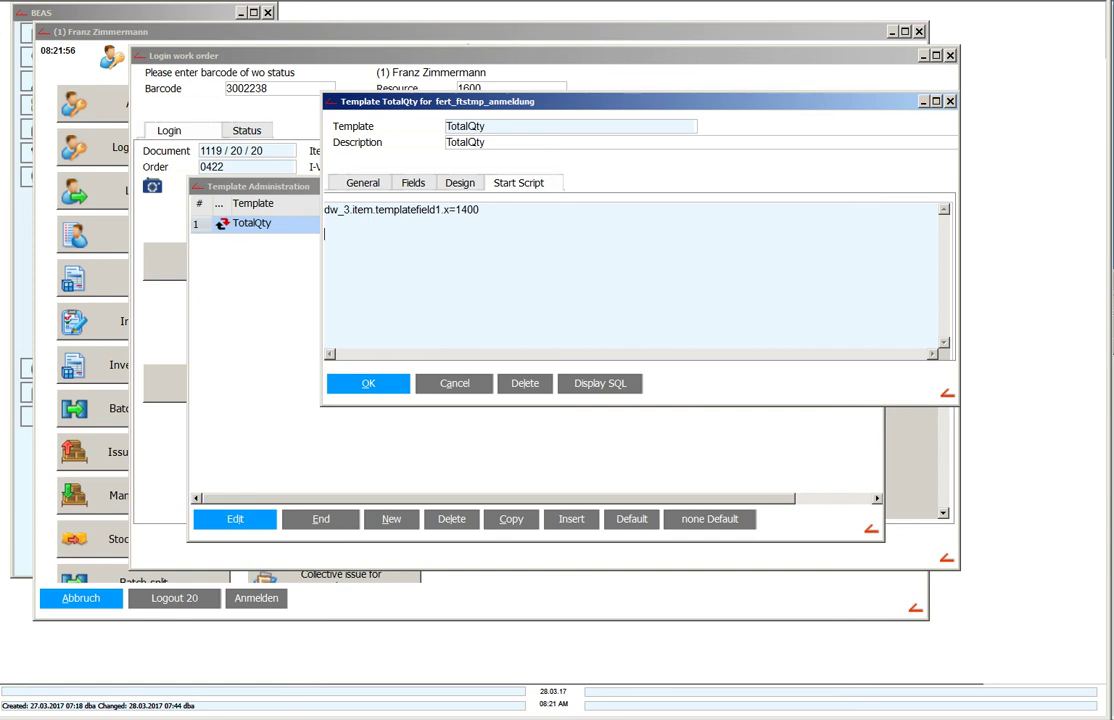
type("windowevent resource_sql tools=globalreplace=ls_sql=space(50) as templatefield1=('Hello') end event")
left_click(368, 384)
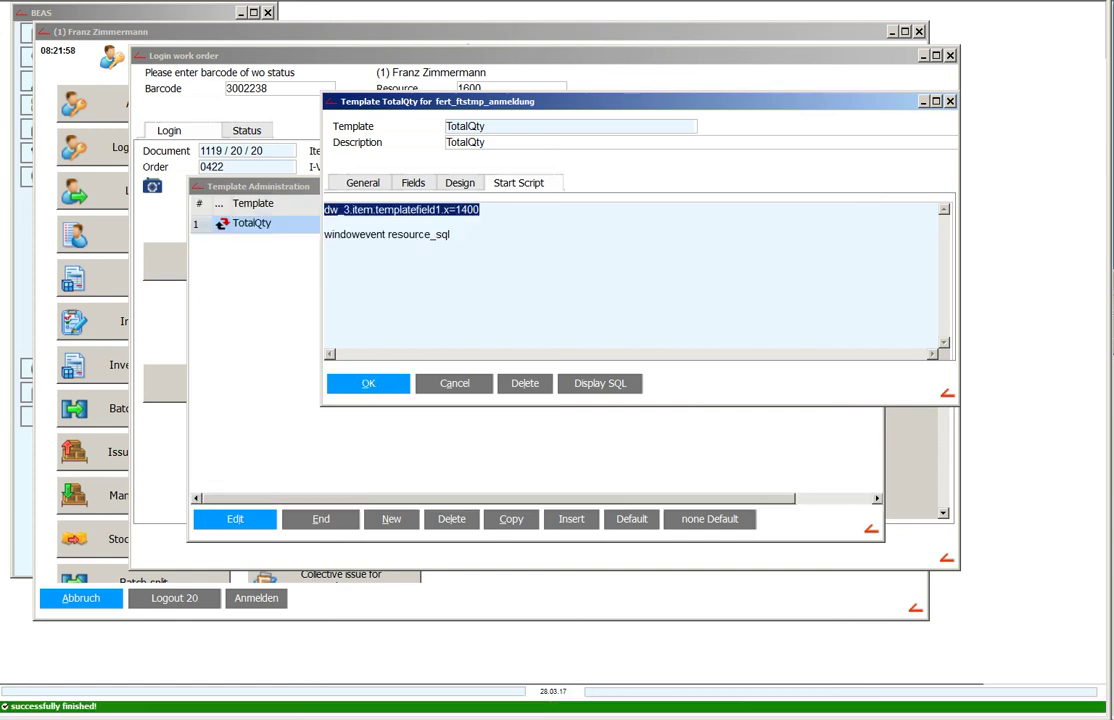
key("Escape")
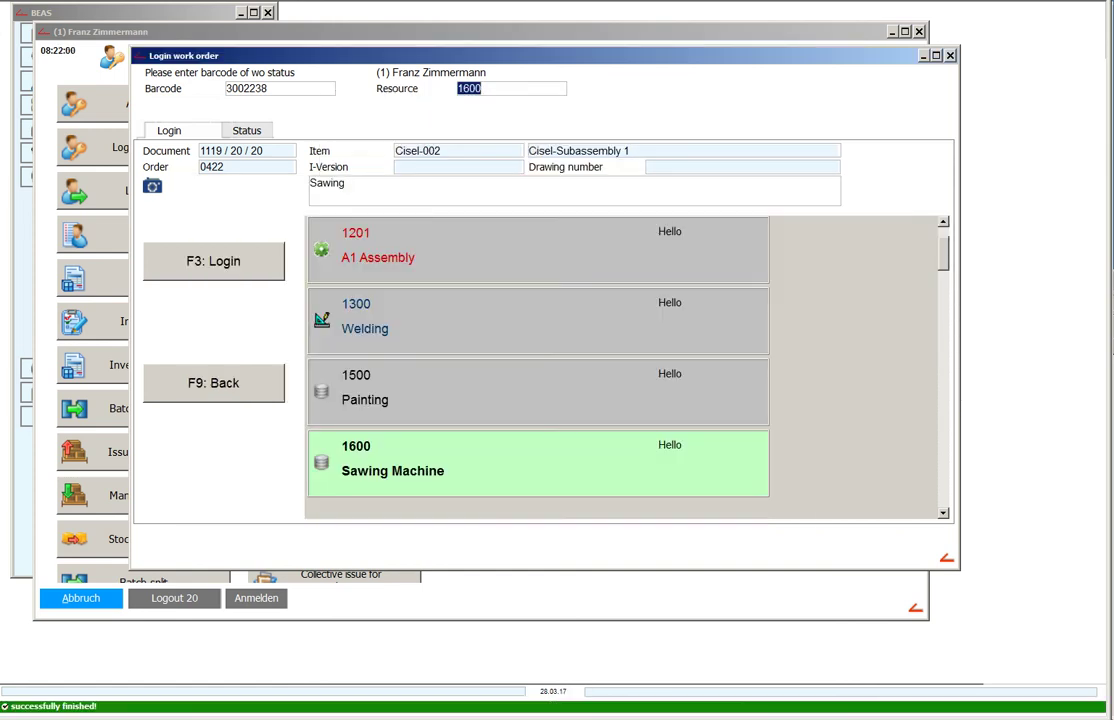
- Leave and reopen the work order login, and enter barcode 3002238 to check the template's text in the Sawing operation's resource list
key("Escape")
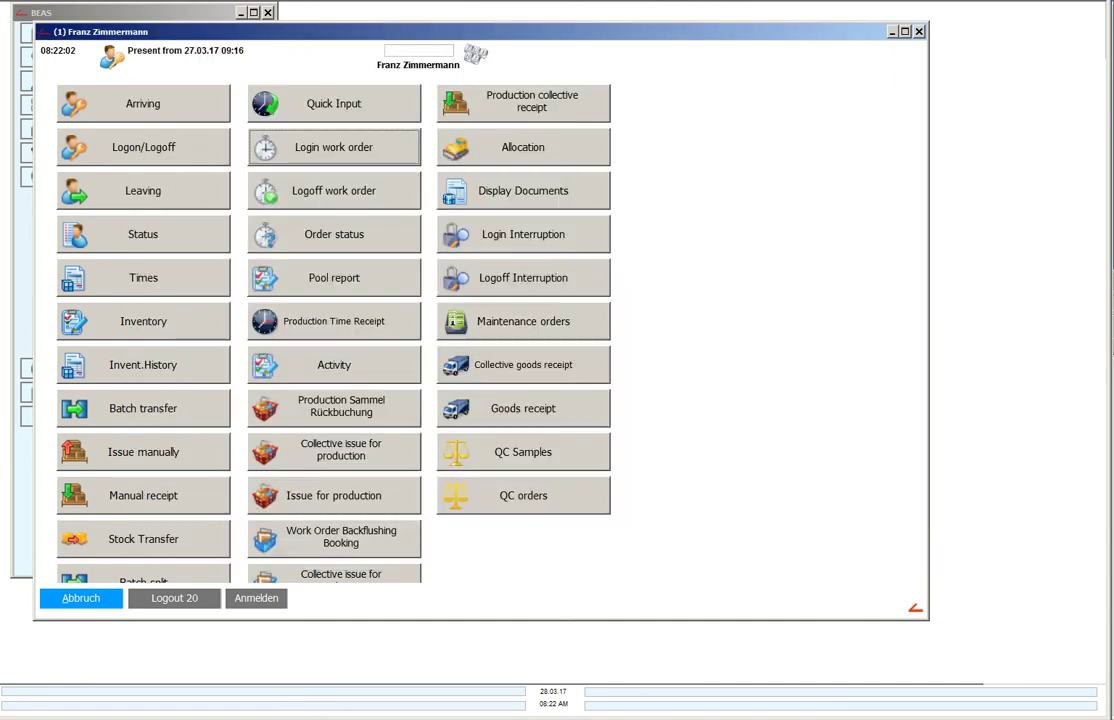
left_click(334, 191)
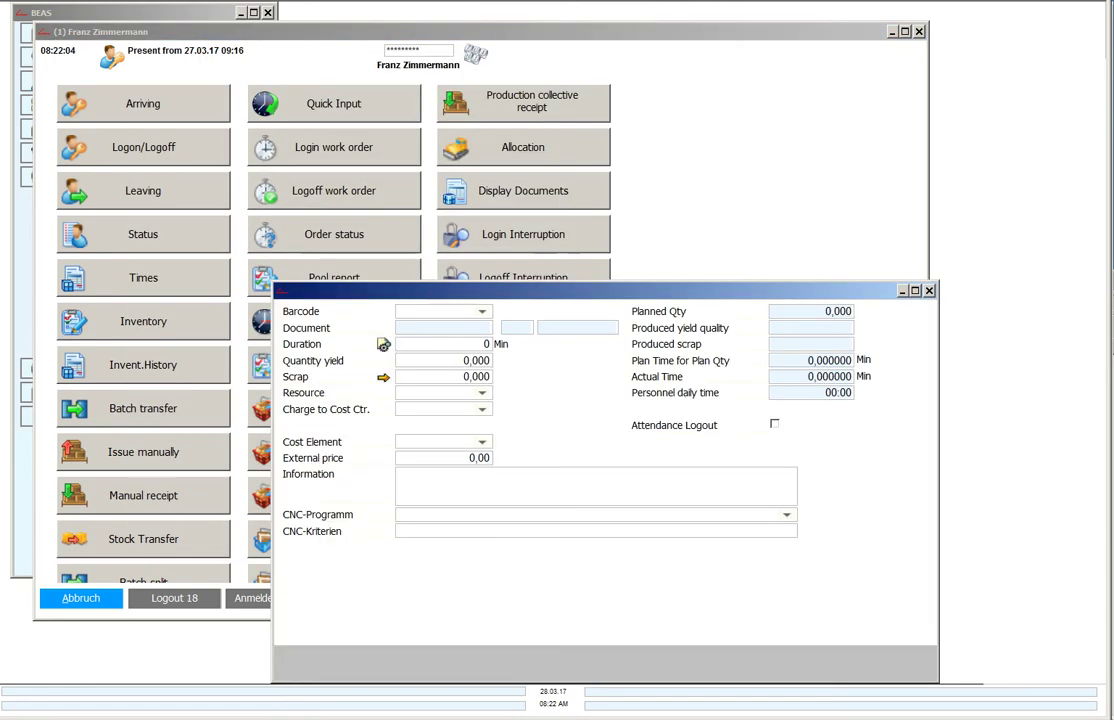
key("Escape")
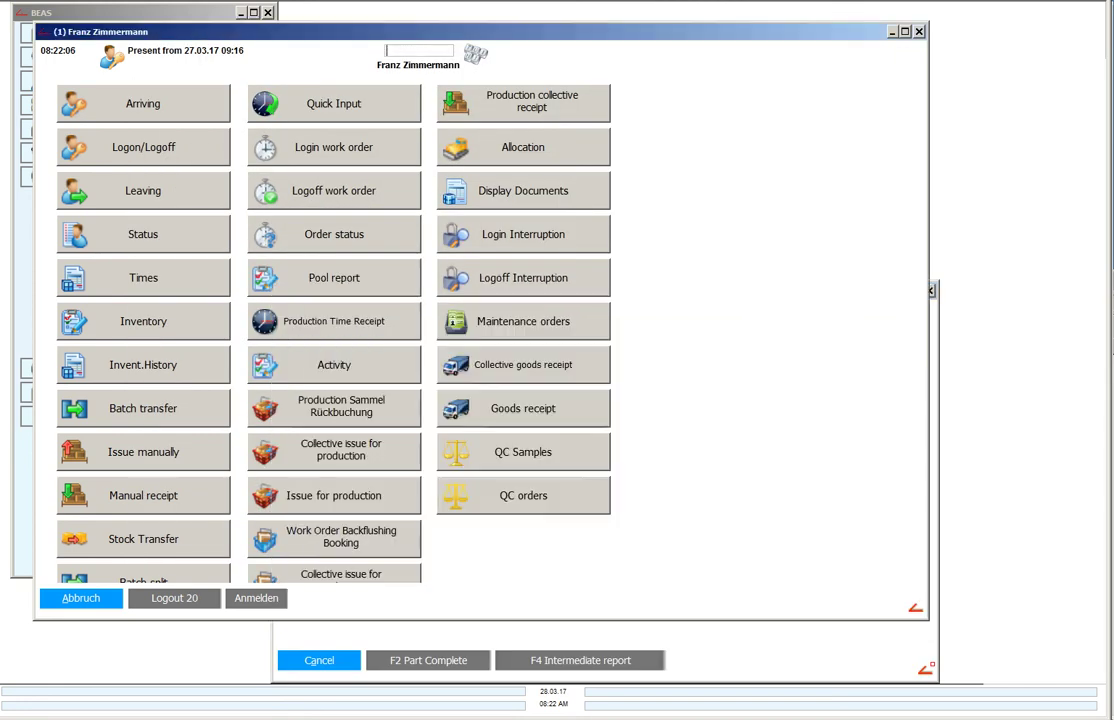
key("Return")
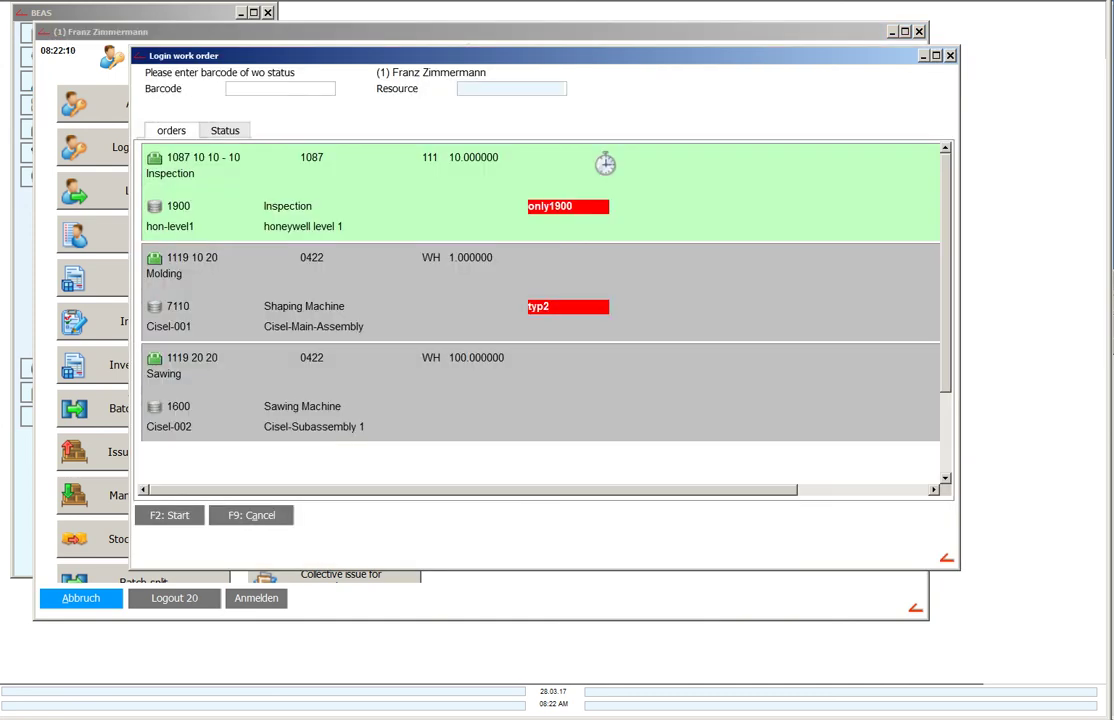
type("3002238")
key("Return")
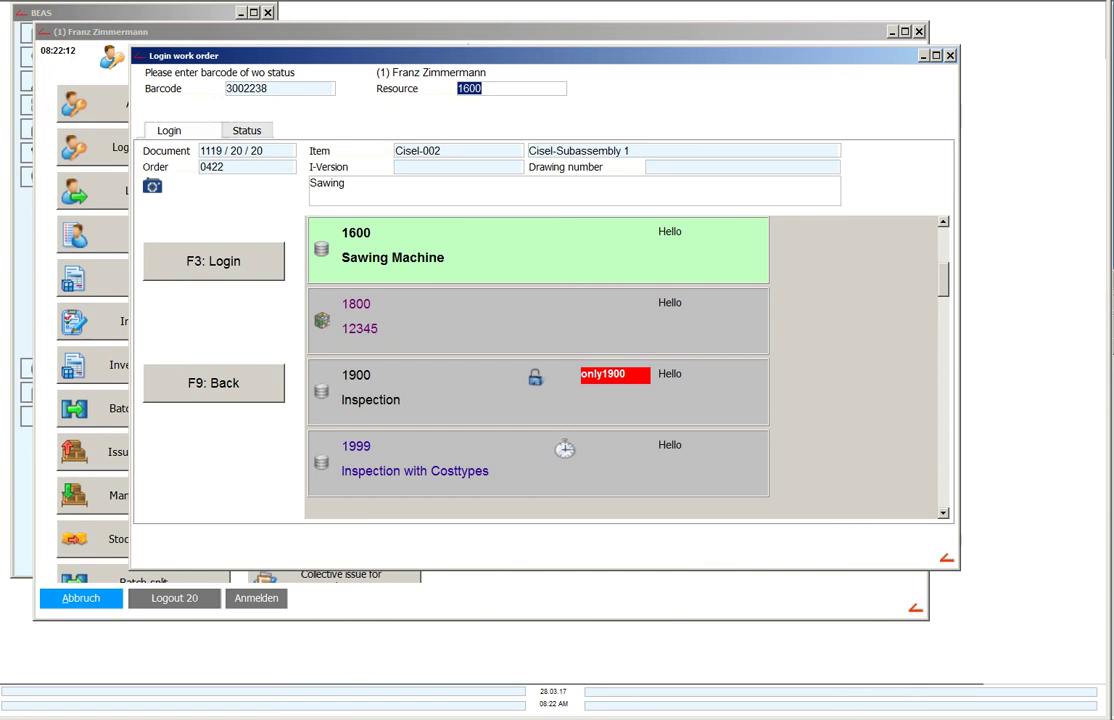